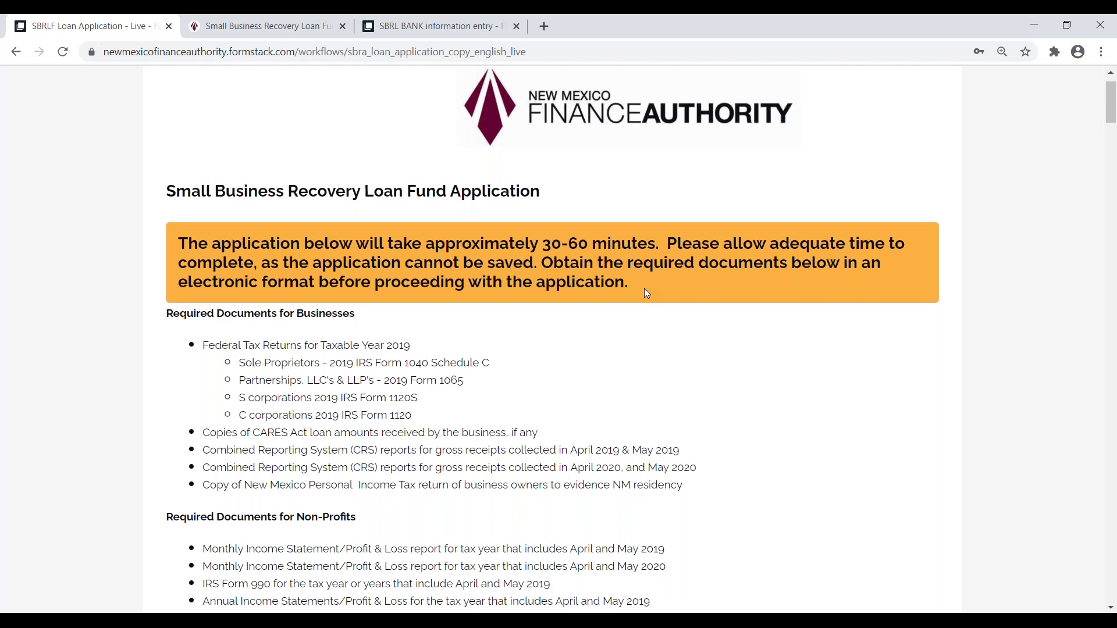
Read through the required documents for businesses and non-profits in the loan application.
{"action": "scroll", "coordinate": [556, 220], "scroll_direction": "down", "scroll_amount": 1}
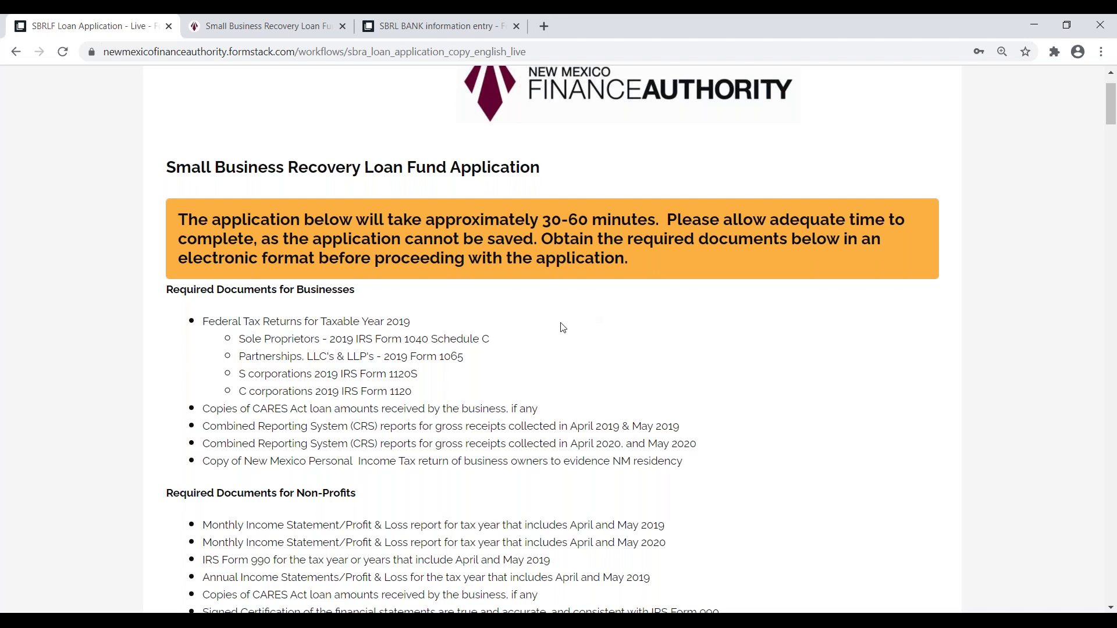
{"action": "scroll", "coordinate": [563, 328], "scroll_direction": "down", "scroll_amount": 1}
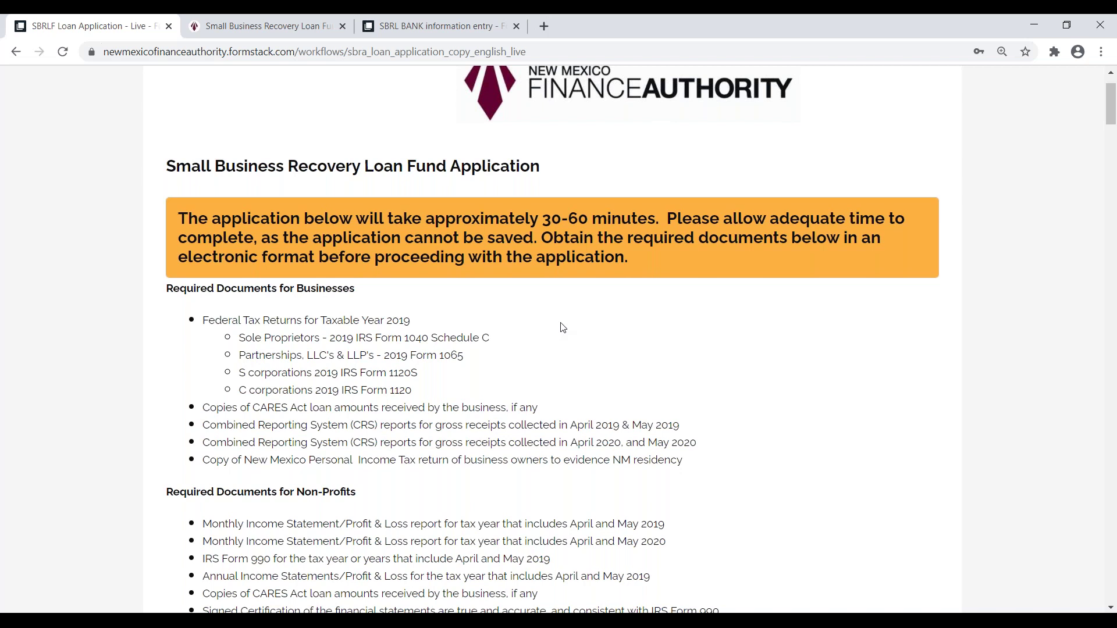
{"action": "scroll", "coordinate": [564, 327], "scroll_direction": "down", "scroll_amount": 1}
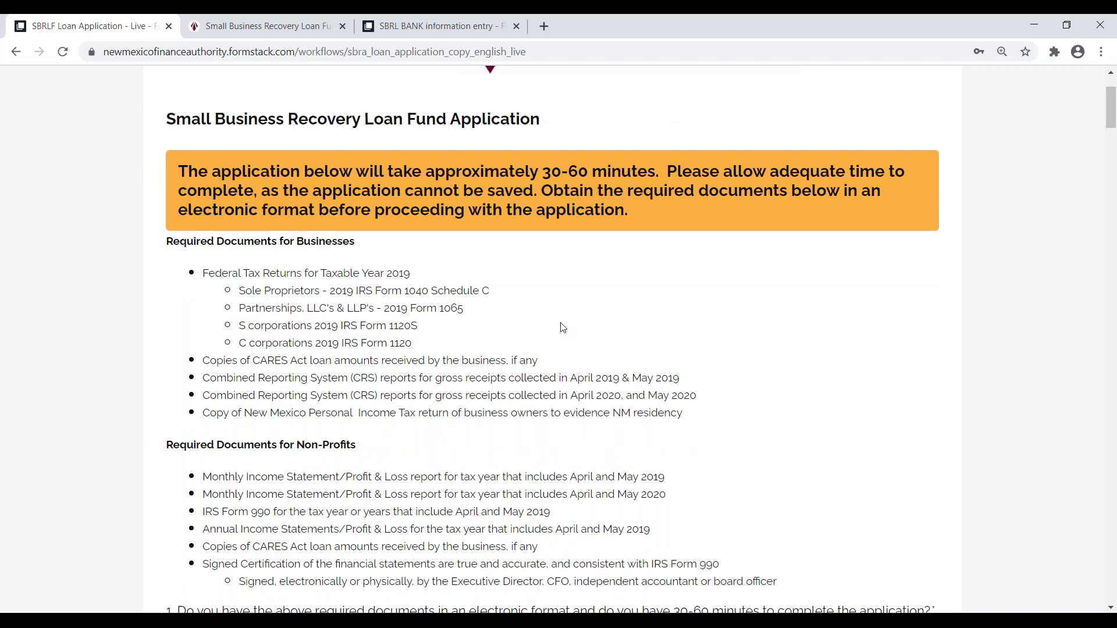
{"action": "scroll", "coordinate": [563, 328], "scroll_direction": "down", "scroll_amount": 1}
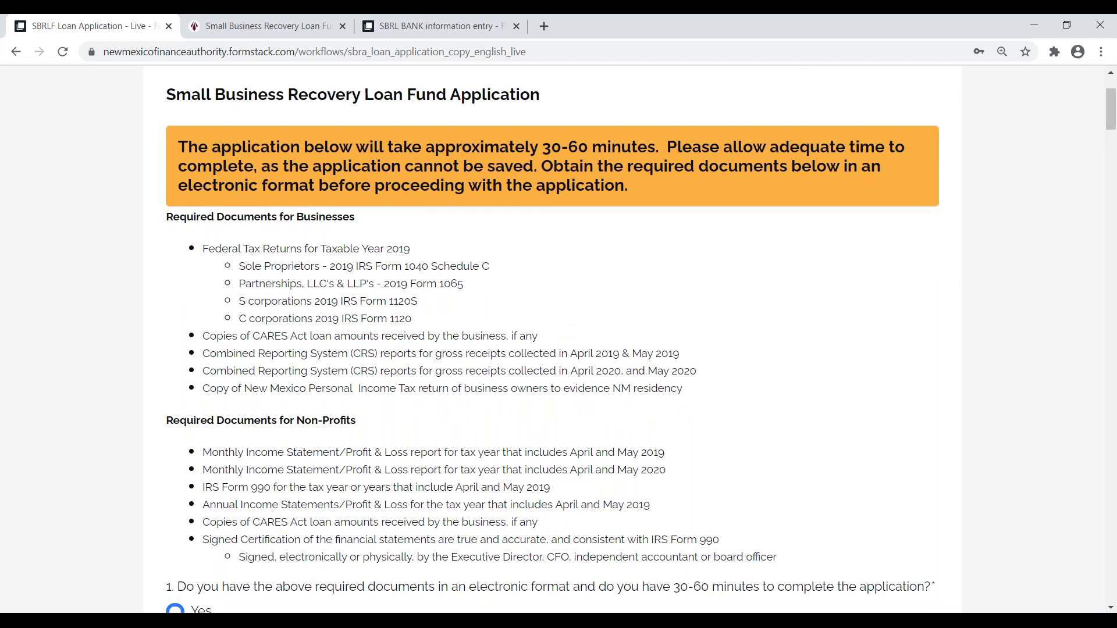
{"action": "scroll", "coordinate": [173, 243], "scroll_direction": "down", "scroll_amount": 1}
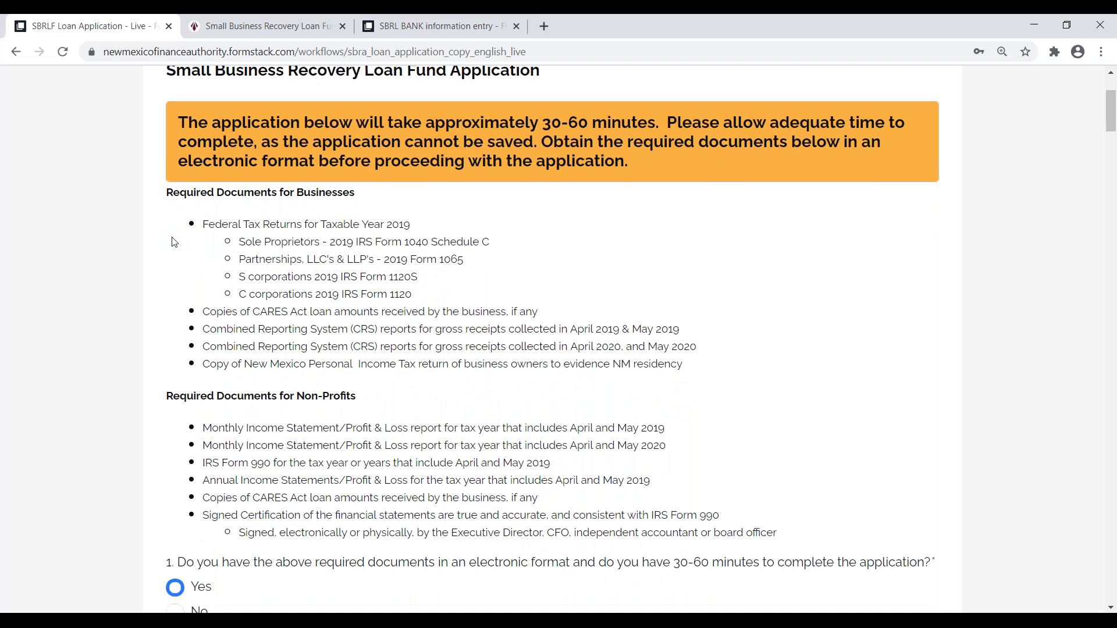
{"action": "scroll", "coordinate": [163, 321], "scroll_direction": "down", "scroll_amount": 1}
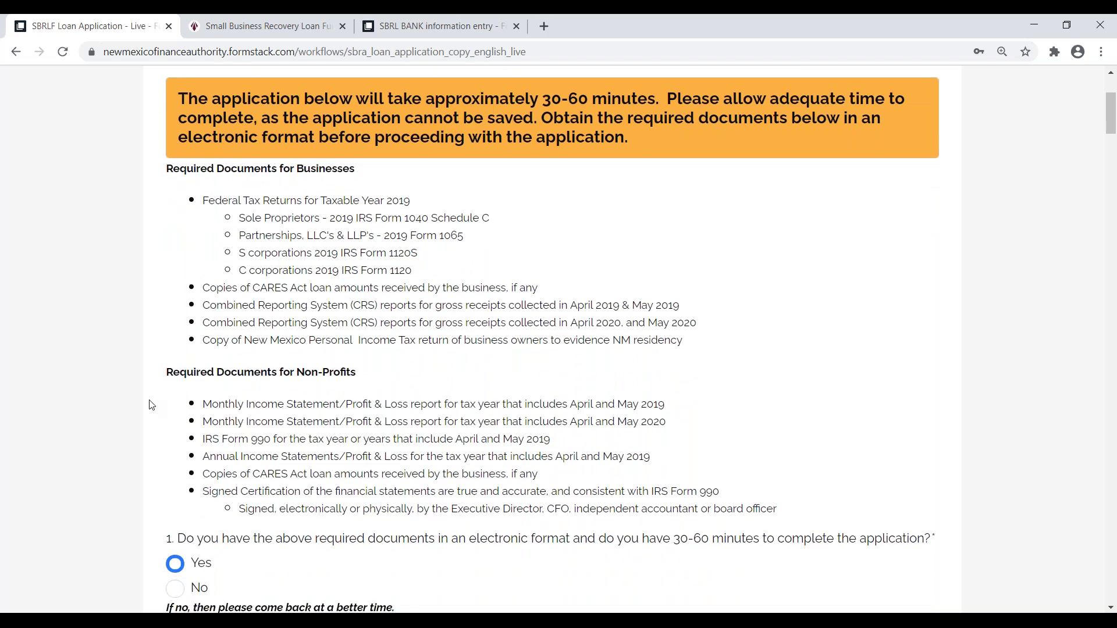
{"action": "scroll", "coordinate": [162, 367], "scroll_direction": "down", "scroll_amount": 3}
{"action": "scroll", "coordinate": [163, 367], "scroll_direction": "down", "scroll_amount": 7}
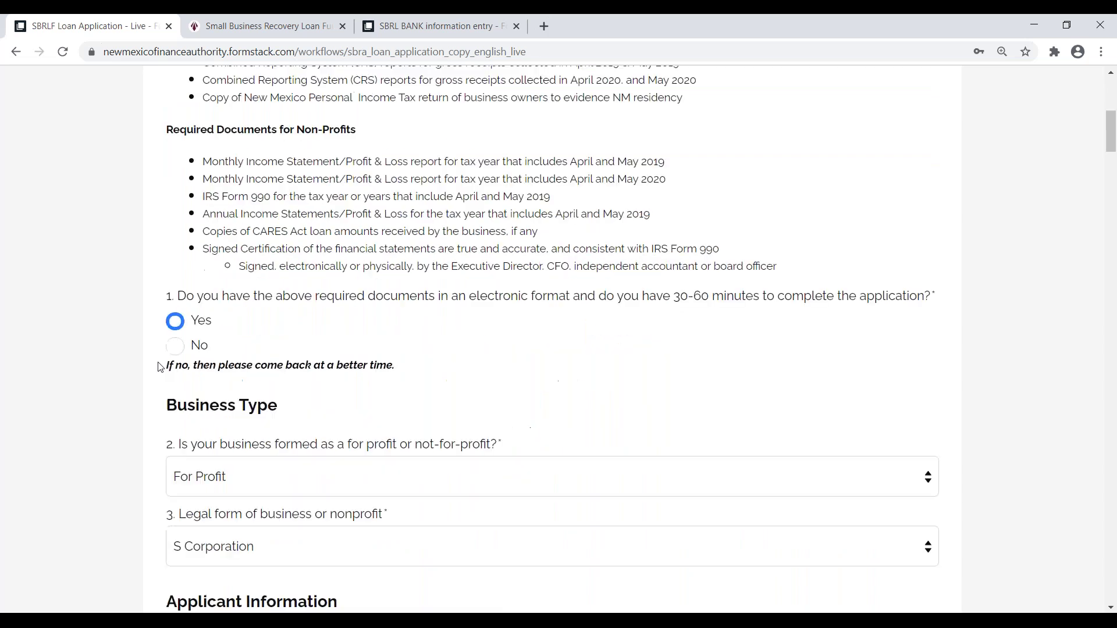
{"action": "scroll", "coordinate": [245, 290], "scroll_direction": "down", "scroll_amount": 1}
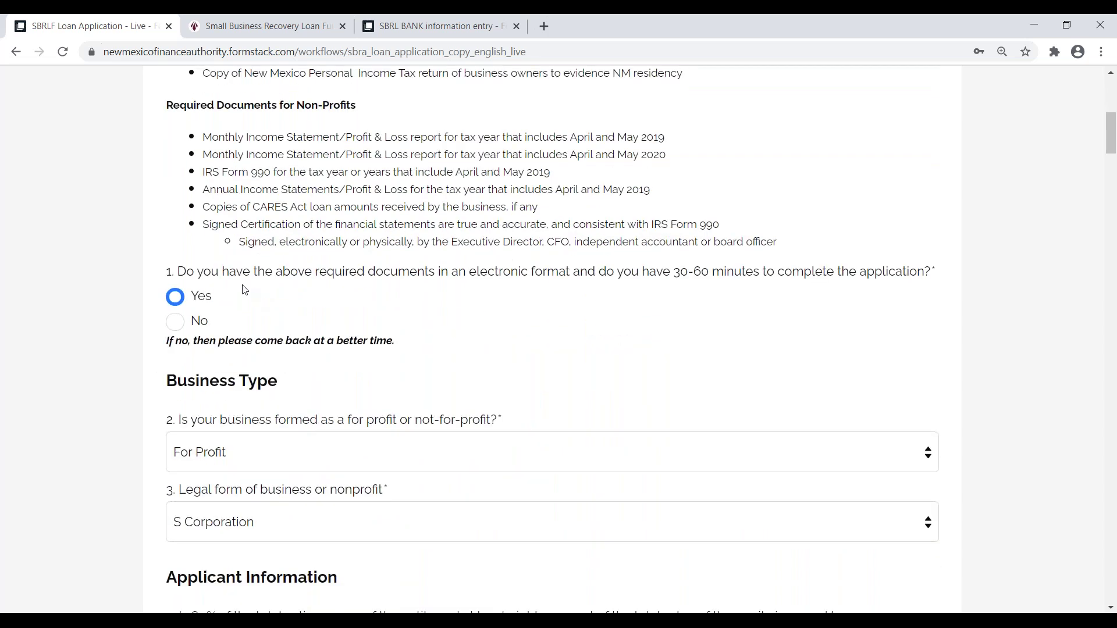
{"action": "scroll", "coordinate": [245, 290], "scroll_direction": "down", "scroll_amount": 1}
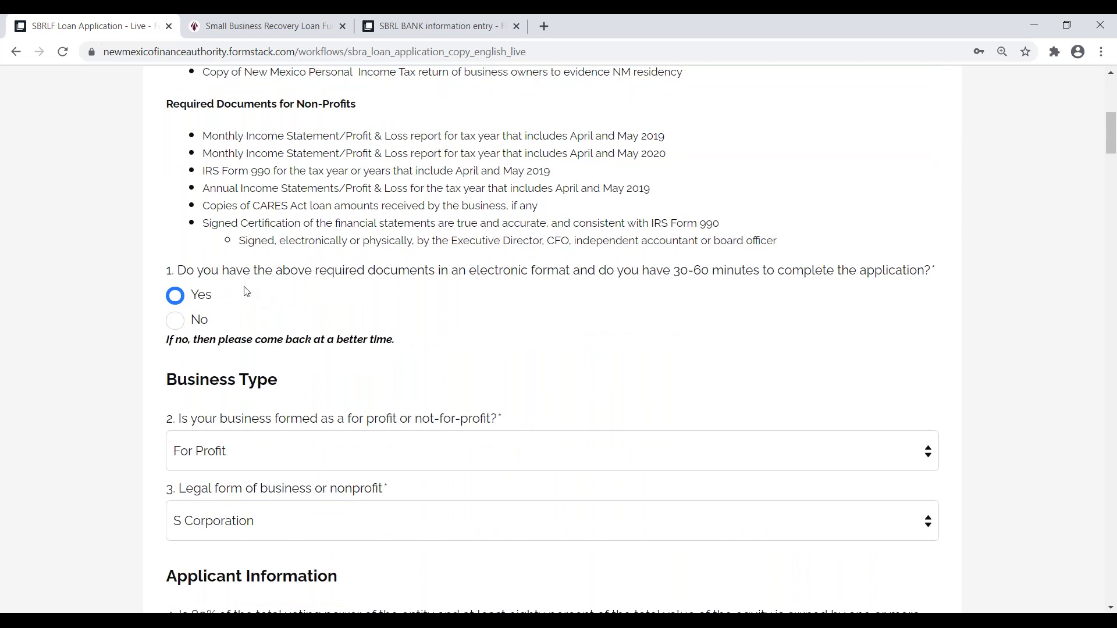
{"action": "scroll", "coordinate": [247, 291], "scroll_direction": "down", "scroll_amount": 1}
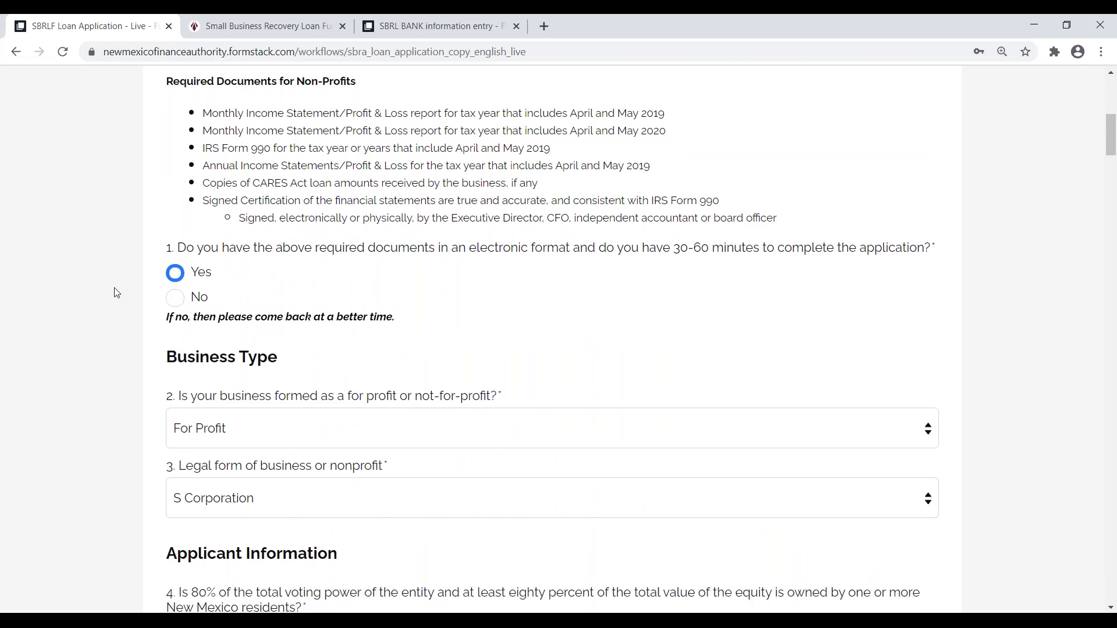
Switch the required-documents and time question to No to check its effect, and set it back to Yes.
{"action": "scroll", "coordinate": [117, 293], "scroll_direction": "down", "scroll_amount": 1}
{"action": "scroll", "coordinate": [117, 293], "scroll_direction": "down", "scroll_amount": 1}
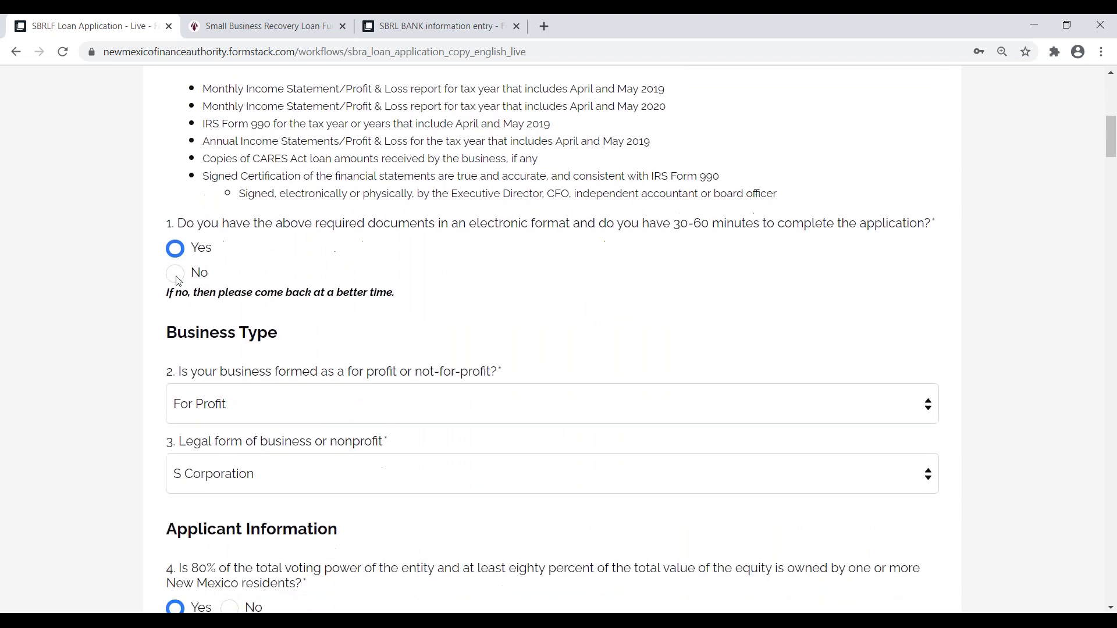
{"action": "left_click", "coordinate": [177, 277]}
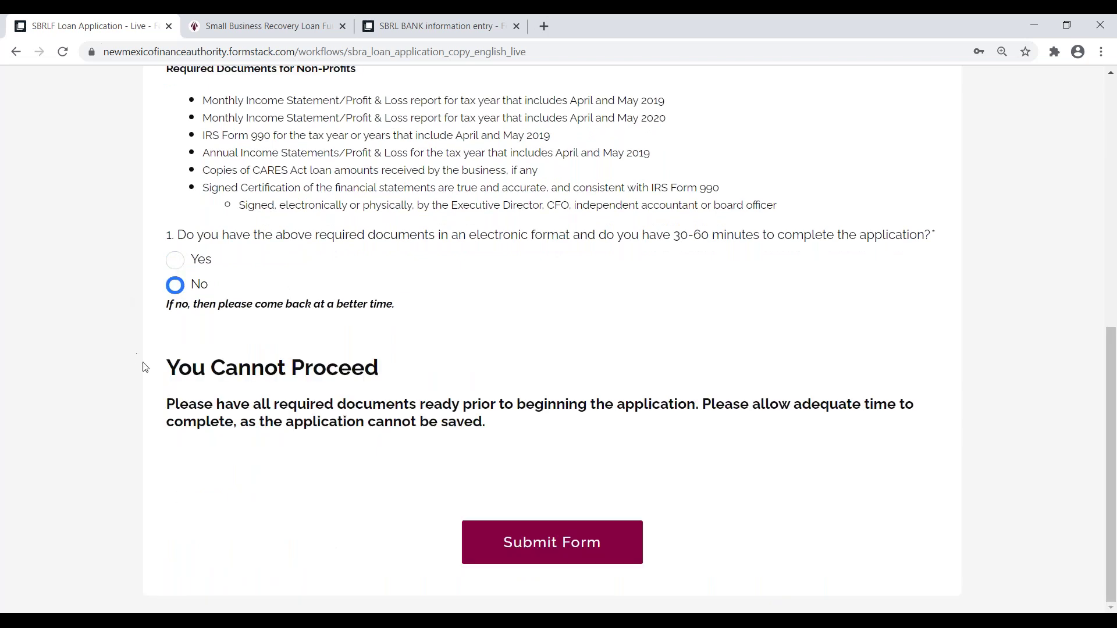
{"action": "left_click", "coordinate": [177, 264]}
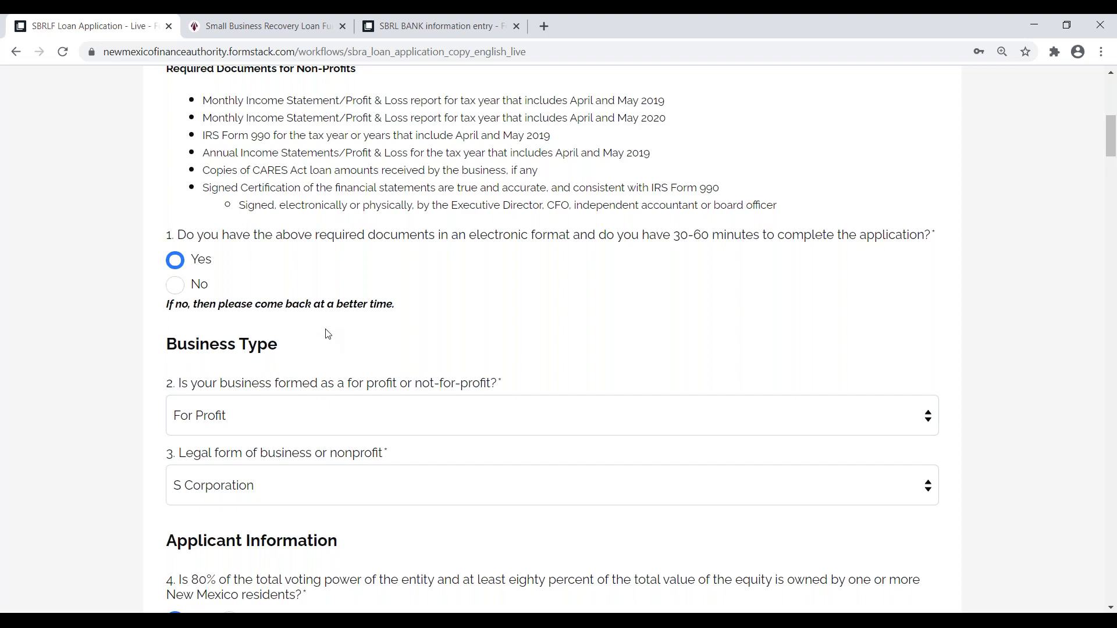
Check the Business Type choices for profit status and legal form, keeping For Profit and S Corporation.
{"action": "scroll", "coordinate": [328, 334], "scroll_direction": "down", "scroll_amount": 1}
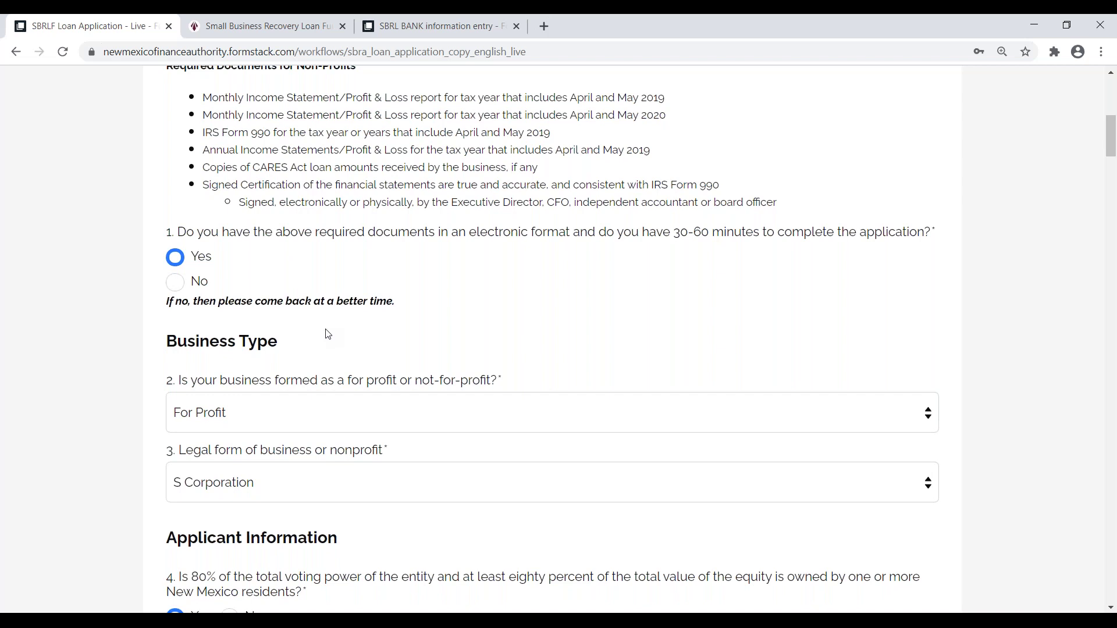
{"action": "scroll", "coordinate": [328, 334], "scroll_direction": "down", "scroll_amount": 1}
{"action": "scroll", "coordinate": [329, 326], "scroll_direction": "down", "scroll_amount": 1}
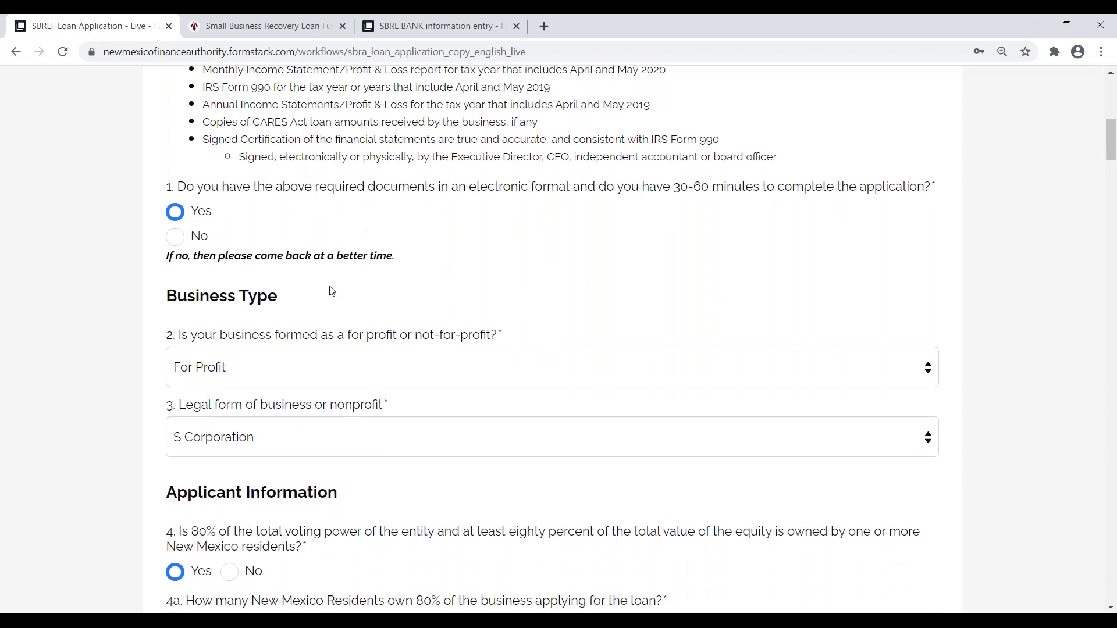
{"action": "scroll", "coordinate": [332, 291], "scroll_direction": "down", "scroll_amount": 4}
{"action": "left_click", "coordinate": [312, 264]}
{"action": "left_click", "coordinate": [312, 265]}
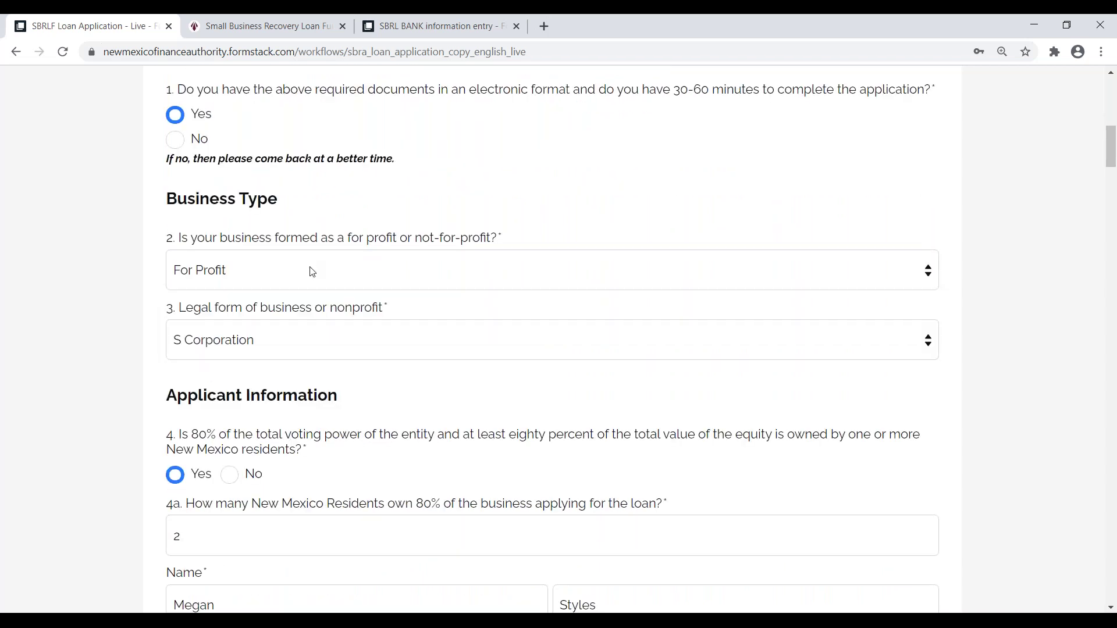
{"action": "left_click", "coordinate": [288, 345]}
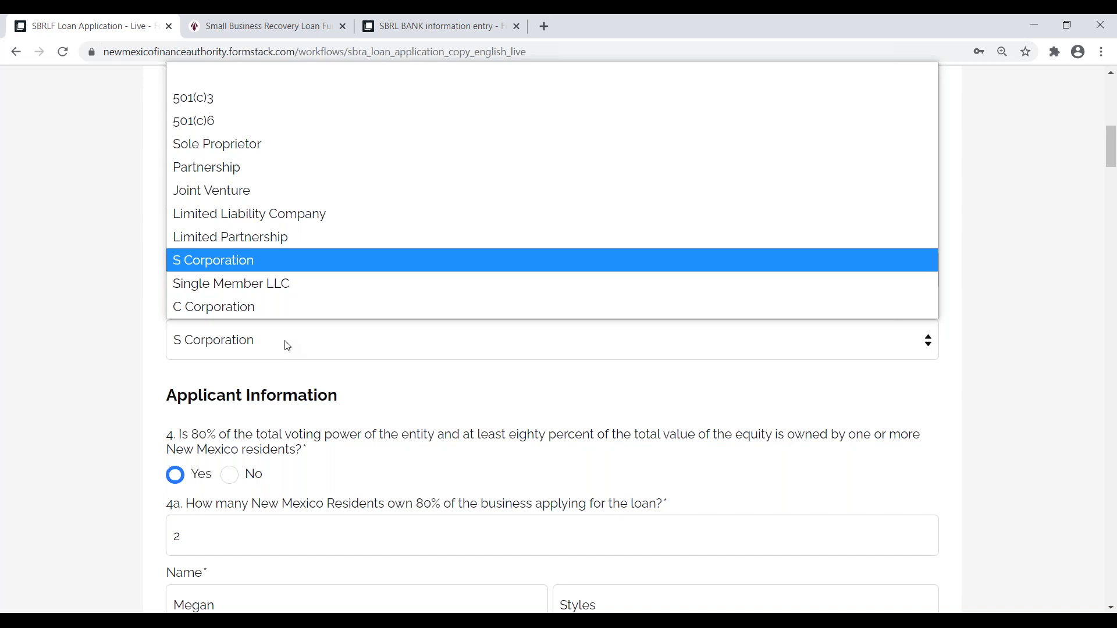
{"action": "left_click", "coordinate": [312, 261]}
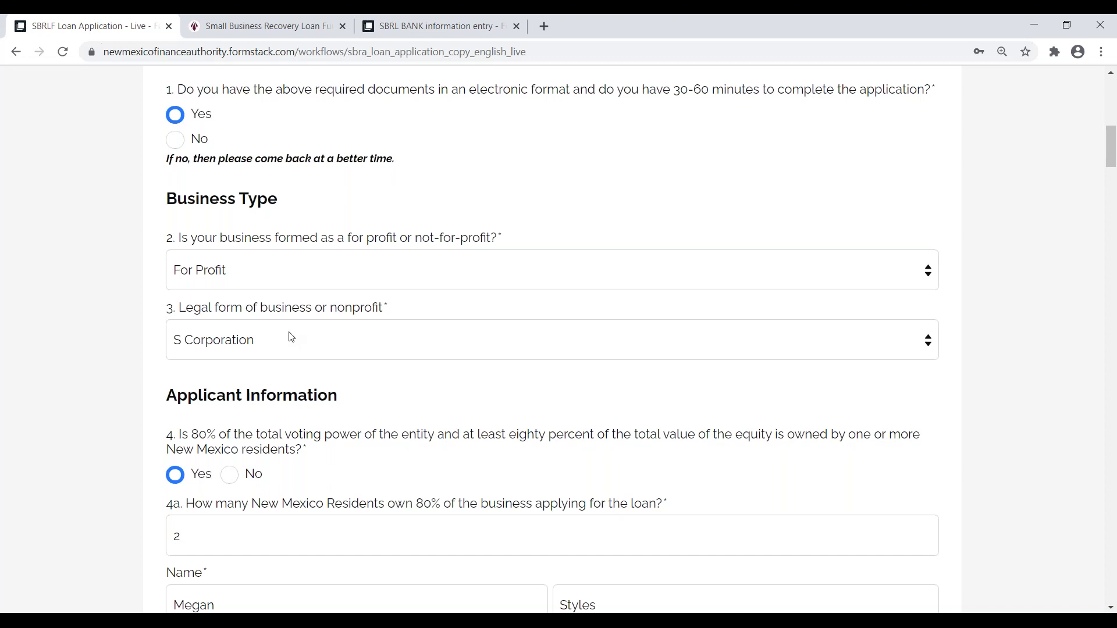
Review the Applicant Information questions on New Mexico resident ownership, the number of resident owners and the owner names.
{"action": "scroll", "coordinate": [293, 341], "scroll_direction": "down", "scroll_amount": 1}
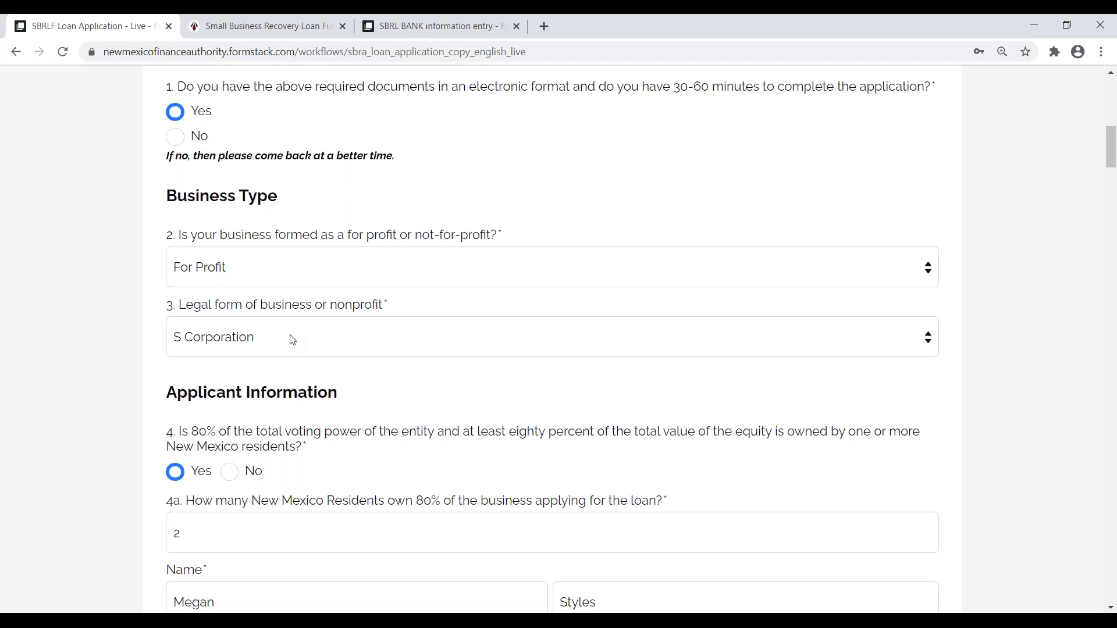
{"action": "scroll", "coordinate": [293, 341], "scroll_direction": "down", "scroll_amount": 1}
{"action": "scroll", "coordinate": [293, 341], "scroll_direction": "down", "scroll_amount": 1}
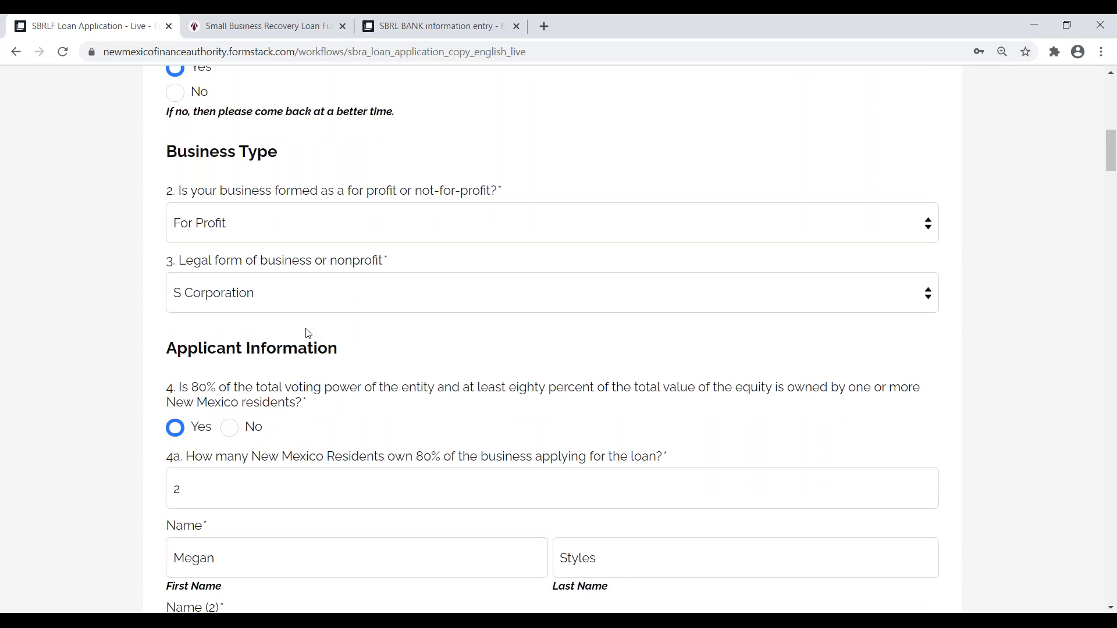
{"action": "scroll", "coordinate": [308, 334], "scroll_direction": "down", "scroll_amount": 1}
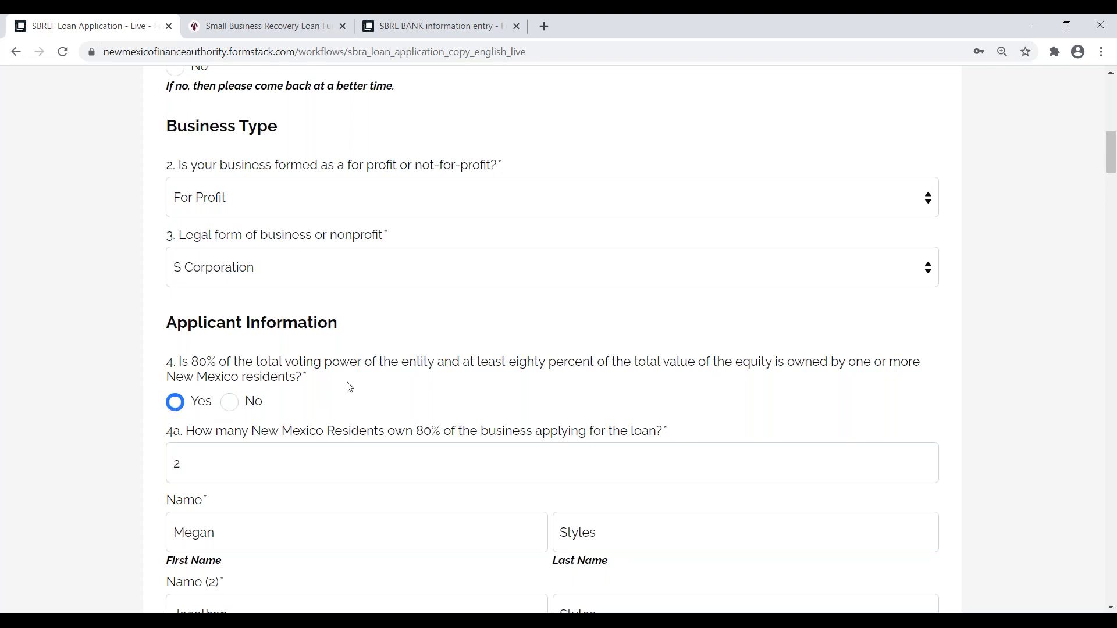
{"action": "scroll", "coordinate": [348, 372], "scroll_direction": "down", "scroll_amount": 2}
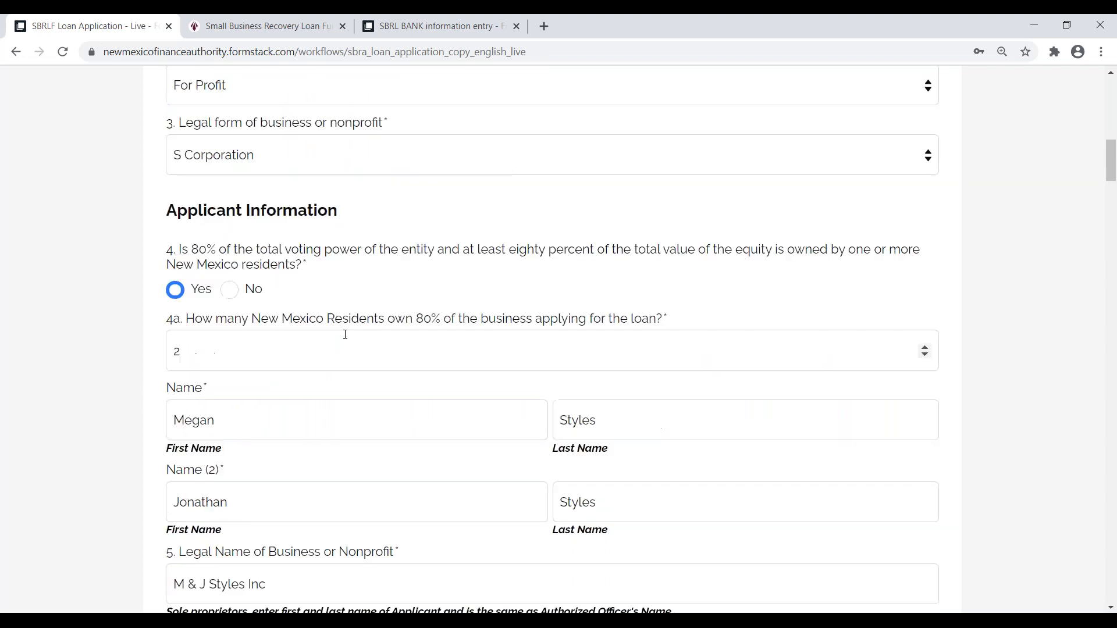
{"action": "scroll", "coordinate": [345, 335], "scroll_direction": "down", "scroll_amount": 1}
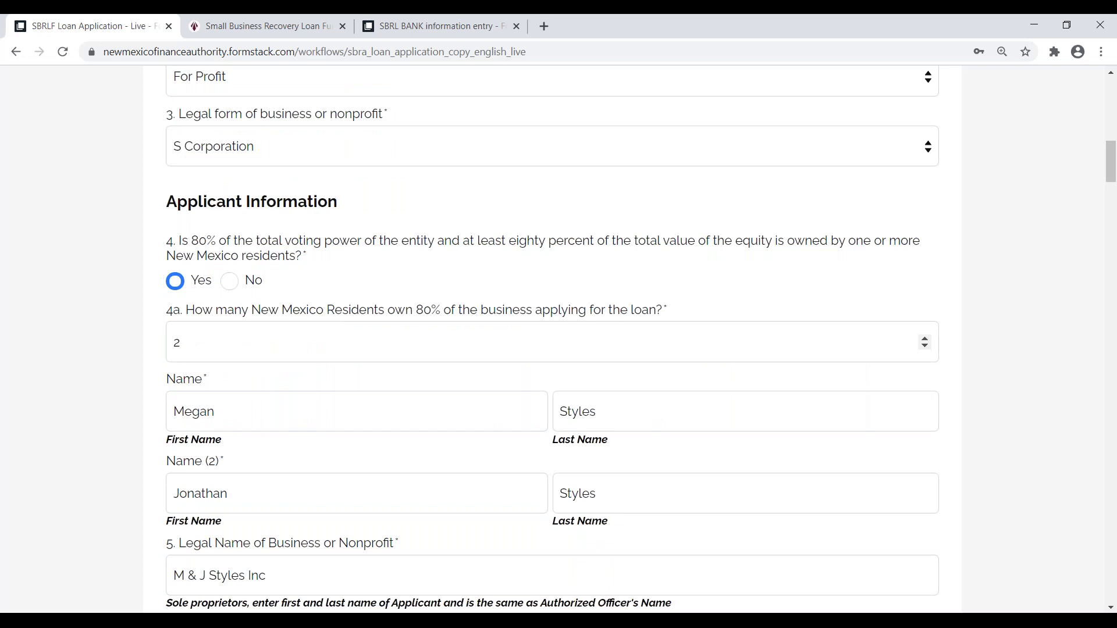
{"action": "scroll", "coordinate": [265, 371], "scroll_direction": "down", "scroll_amount": 1}
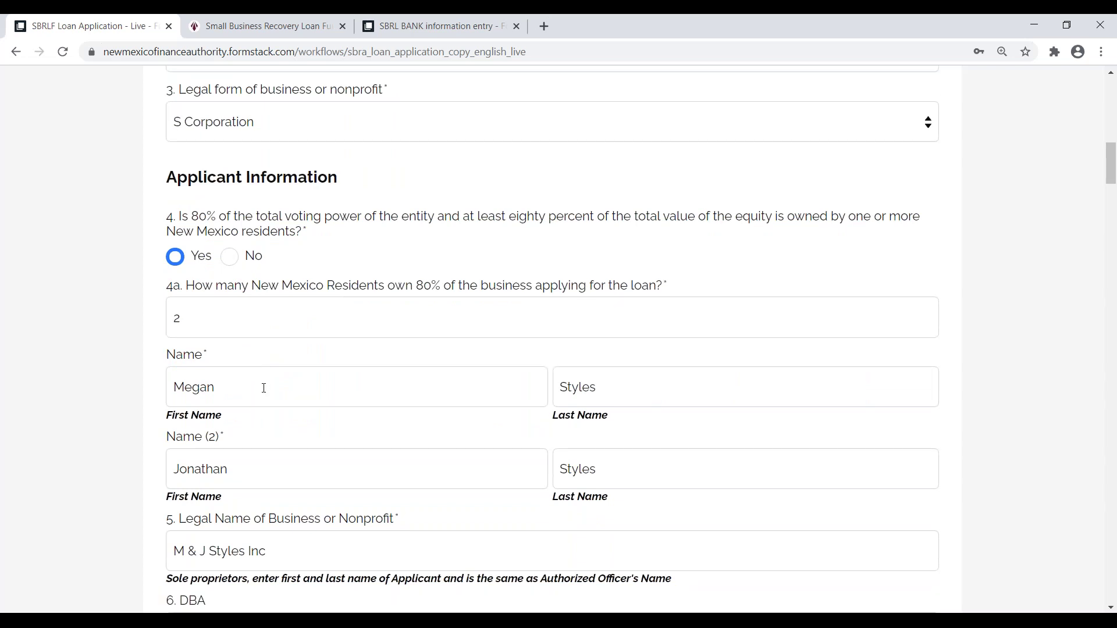
{"action": "scroll", "coordinate": [263, 388], "scroll_direction": "down", "scroll_amount": 1}
{"action": "scroll", "coordinate": [263, 389], "scroll_direction": "down", "scroll_amount": 1}
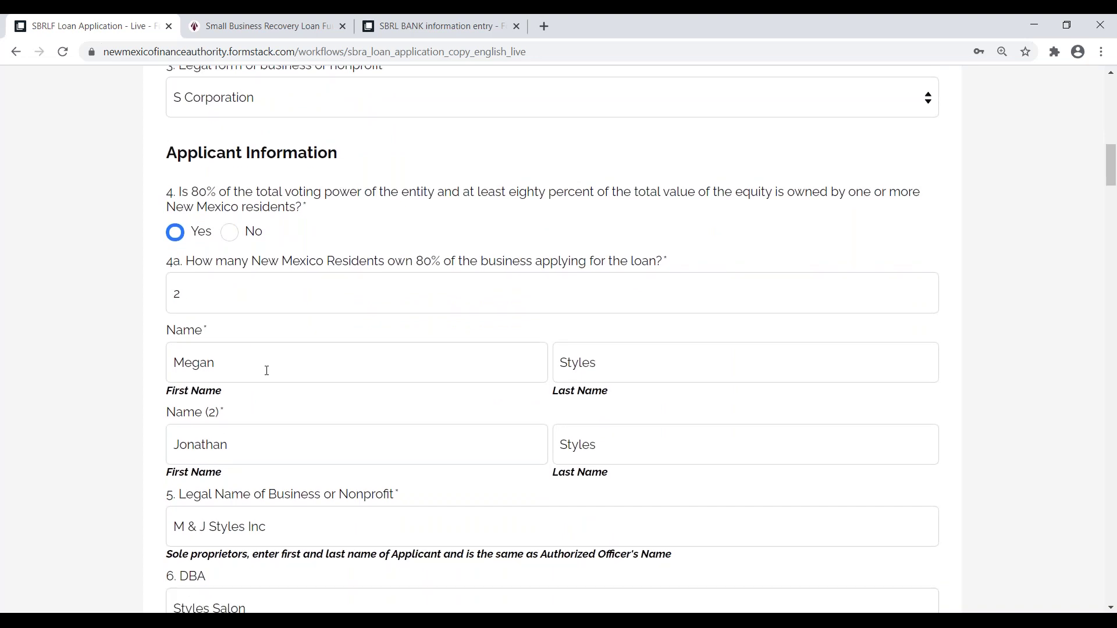
{"action": "scroll", "coordinate": [265, 367], "scroll_direction": "down", "scroll_amount": 1}
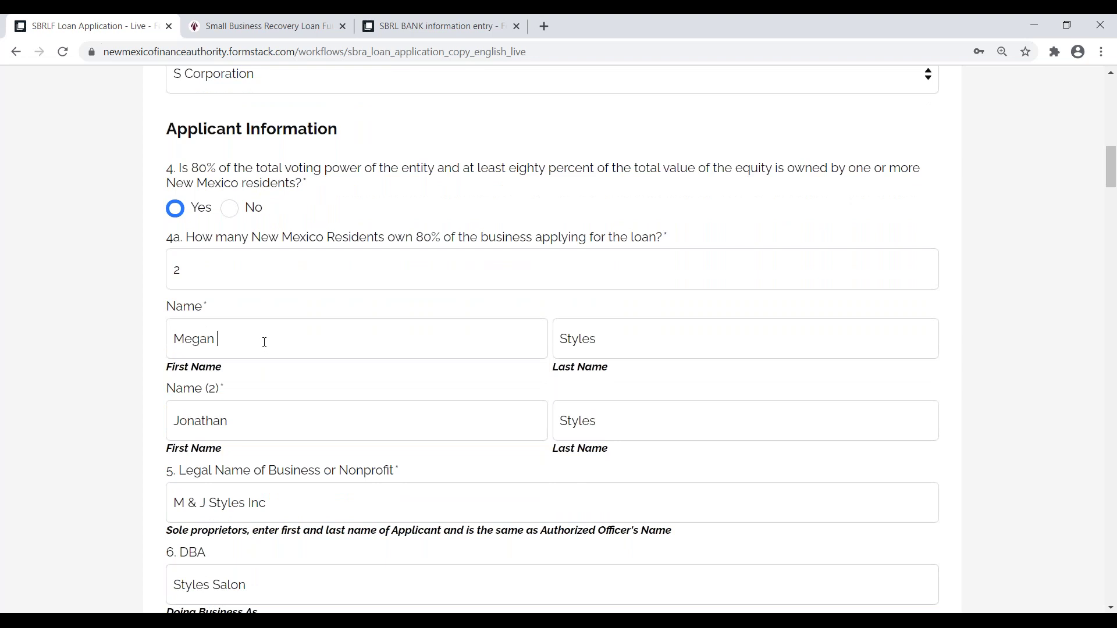
{"action": "scroll", "coordinate": [265, 342], "scroll_direction": "down", "scroll_amount": 1}
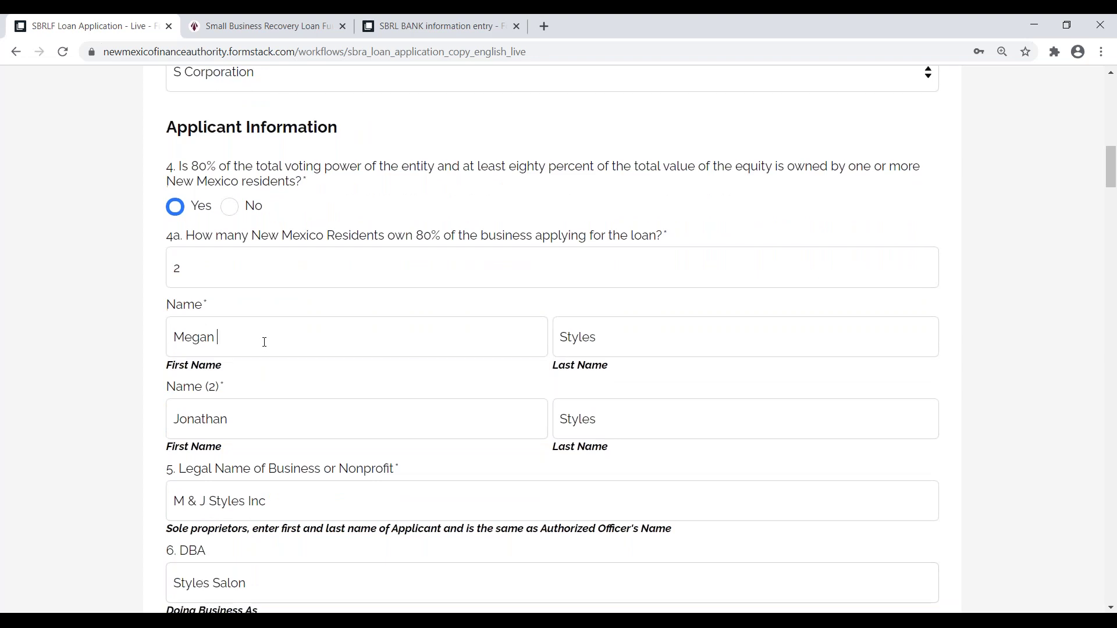
{"action": "scroll", "coordinate": [264, 342], "scroll_direction": "down", "scroll_amount": 1}
Review the legal business name, DBA, mailing address and physical address entries, dismissing the email notification.
{"action": "scroll", "coordinate": [264, 342], "scroll_direction": "down", "scroll_amount": 2}
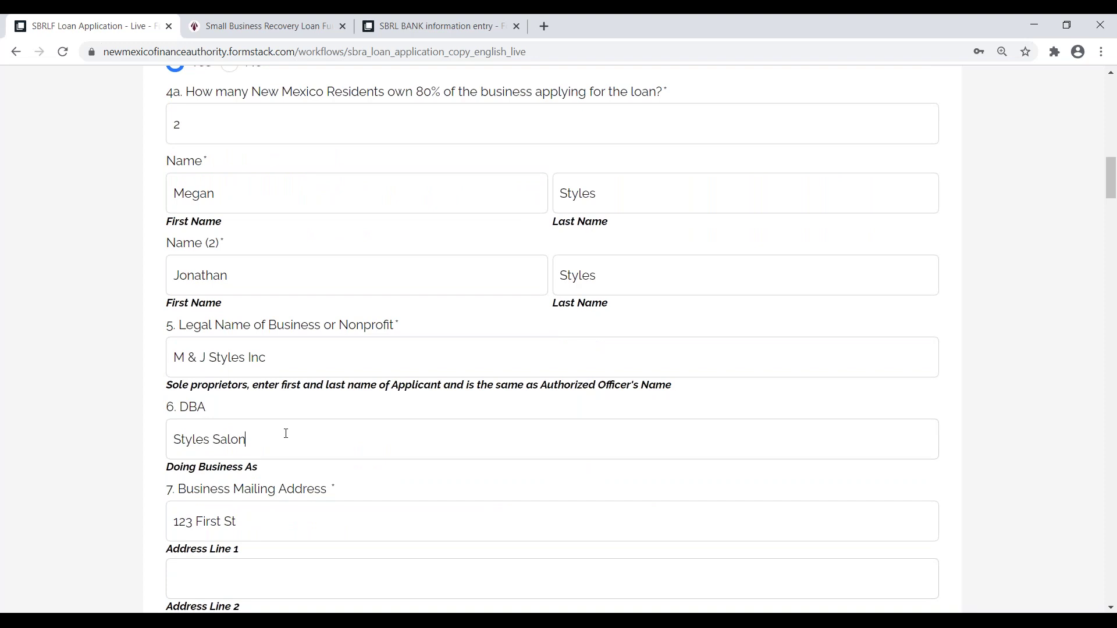
{"action": "scroll", "coordinate": [287, 433], "scroll_direction": "down", "scroll_amount": 1}
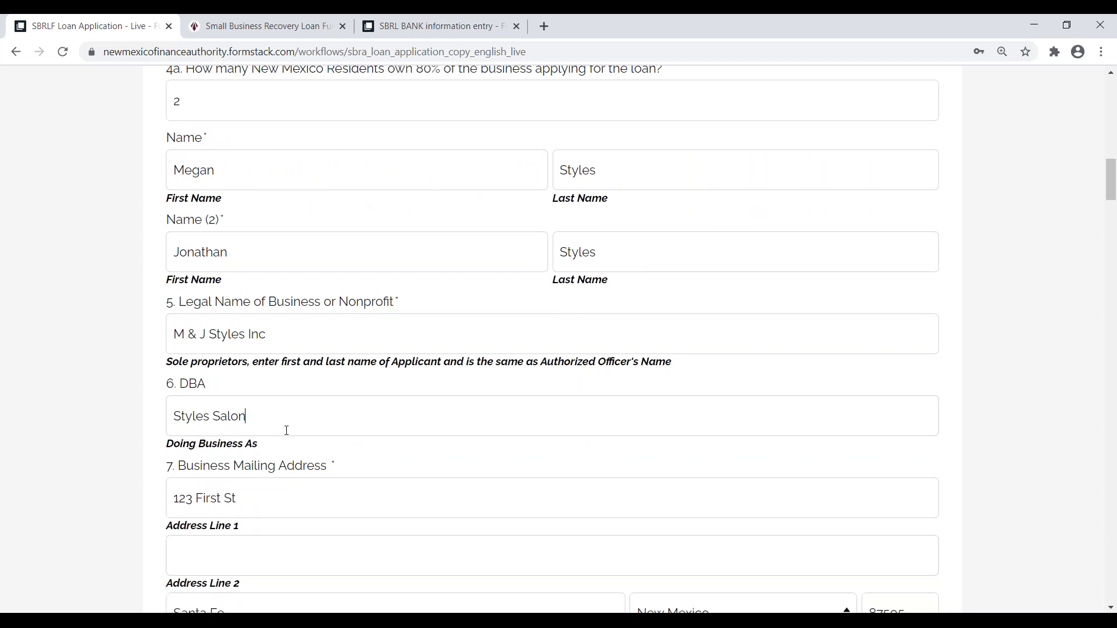
{"action": "scroll", "coordinate": [291, 419], "scroll_direction": "down", "scroll_amount": 1}
{"action": "scroll", "coordinate": [296, 406], "scroll_direction": "down", "scroll_amount": 2}
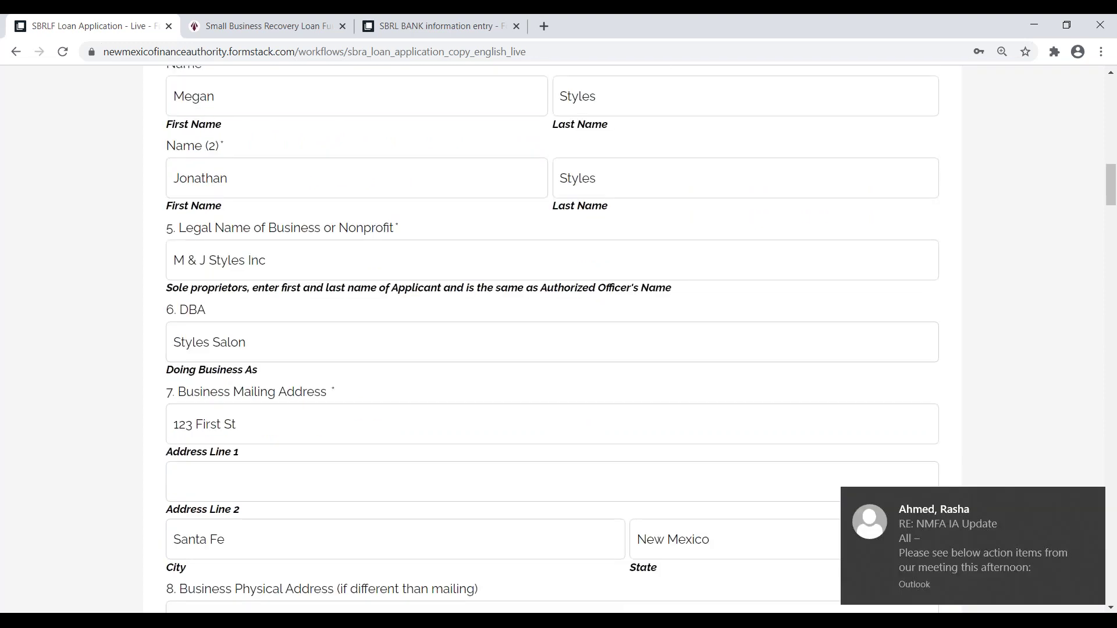
{"action": "scroll", "coordinate": [631, 334], "scroll_direction": "down", "scroll_amount": 1}
{"action": "left_click", "coordinate": [1092, 501]}
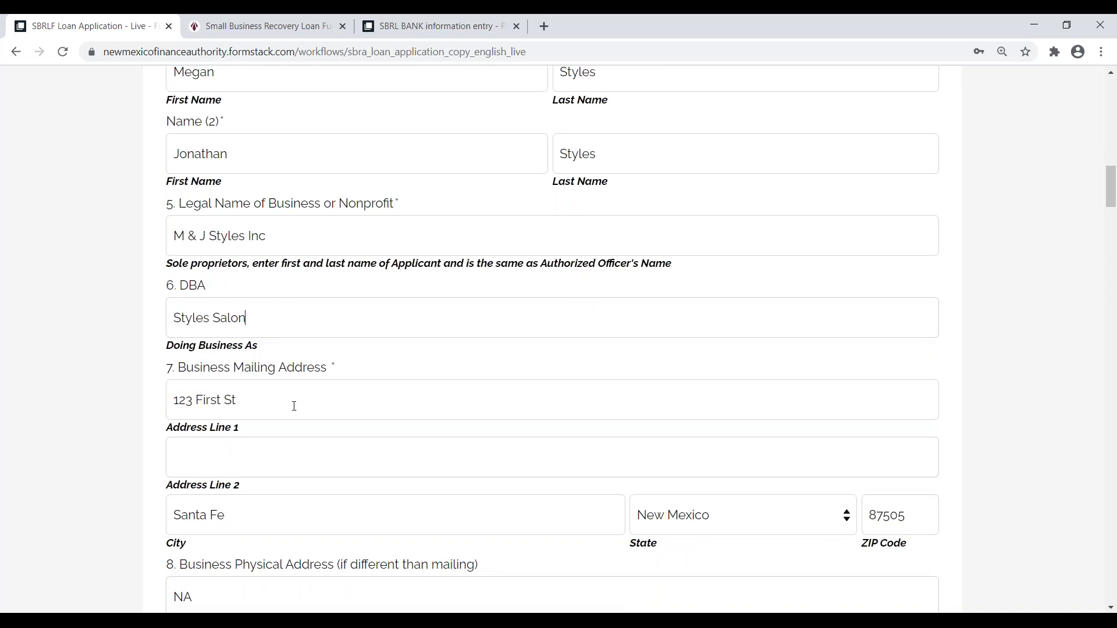
{"action": "scroll", "coordinate": [294, 406], "scroll_direction": "down", "scroll_amount": 1}
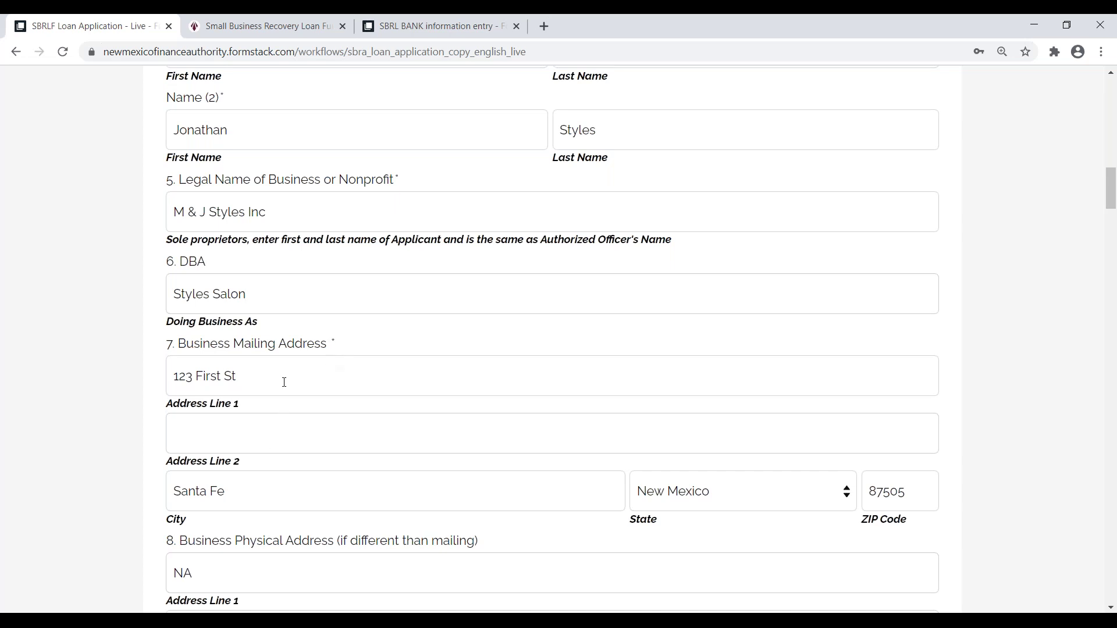
{"action": "scroll", "coordinate": [268, 355], "scroll_direction": "down", "scroll_amount": 1}
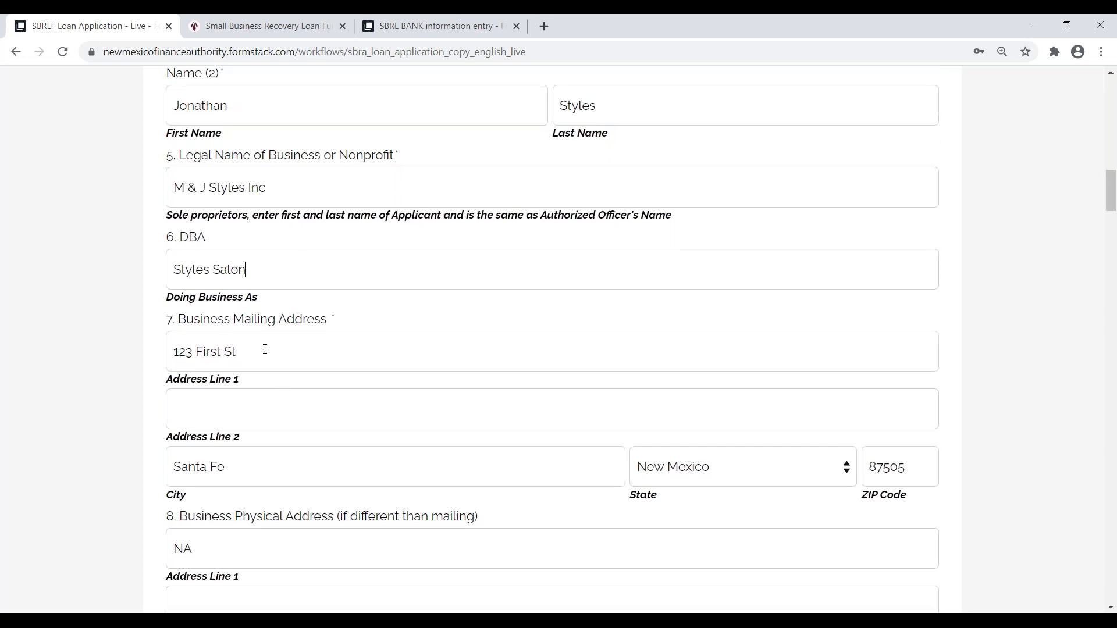
{"action": "scroll", "coordinate": [265, 348], "scroll_direction": "down", "scroll_amount": 1}
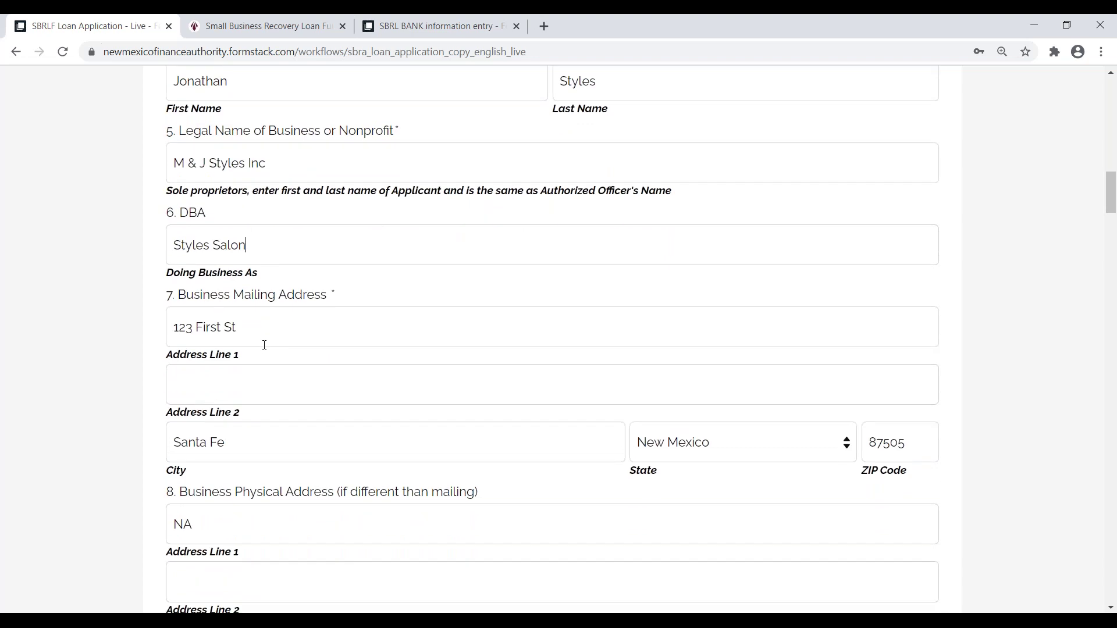
{"action": "scroll", "coordinate": [265, 345], "scroll_direction": "down", "scroll_amount": 1}
{"action": "scroll", "coordinate": [553, 343], "scroll_direction": "down", "scroll_amount": 1}
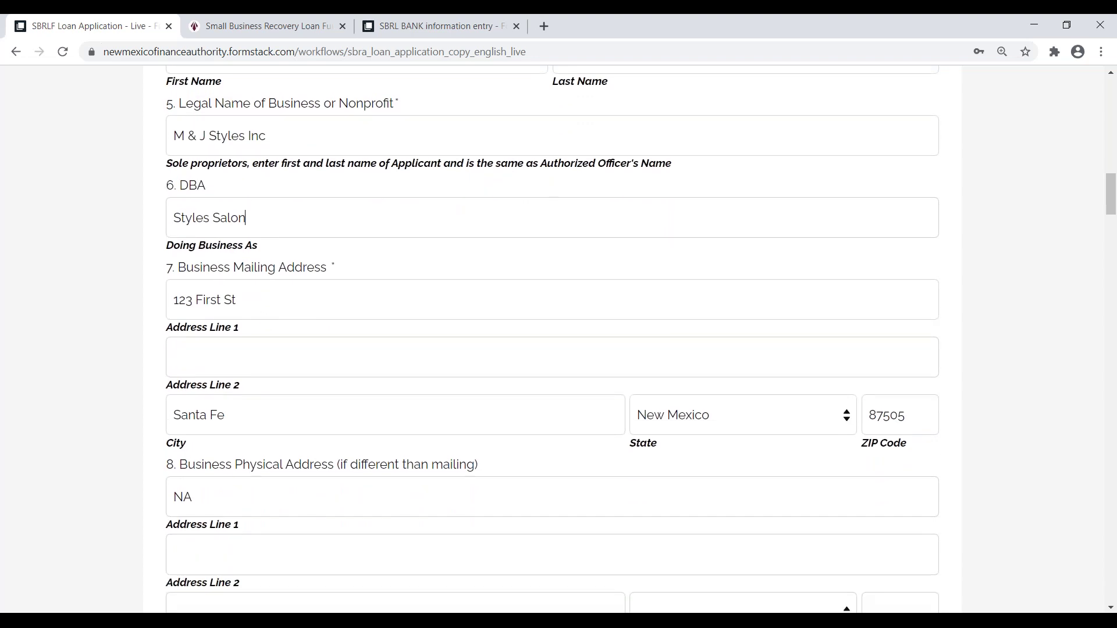
Review the county, phone, authorized officer name, title, email and website entries, dismissing the email notification.
{"action": "scroll", "coordinate": [267, 327], "scroll_direction": "down", "scroll_amount": 5}
{"action": "scroll", "coordinate": [267, 329], "scroll_direction": "down", "scroll_amount": 3}
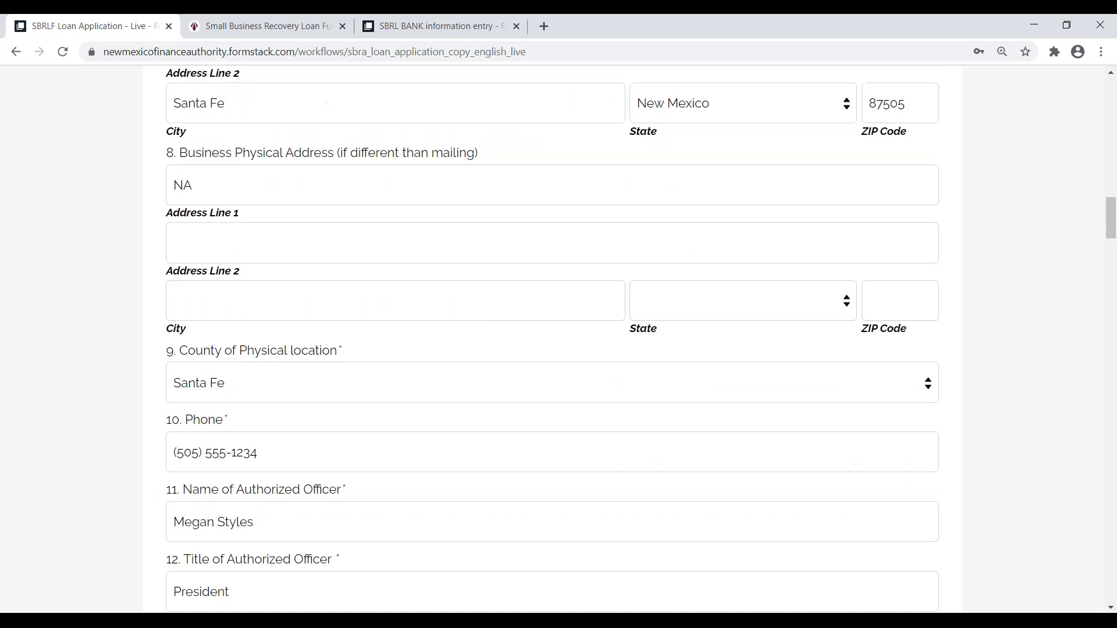
{"action": "scroll", "coordinate": [277, 297], "scroll_direction": "down", "scroll_amount": 2}
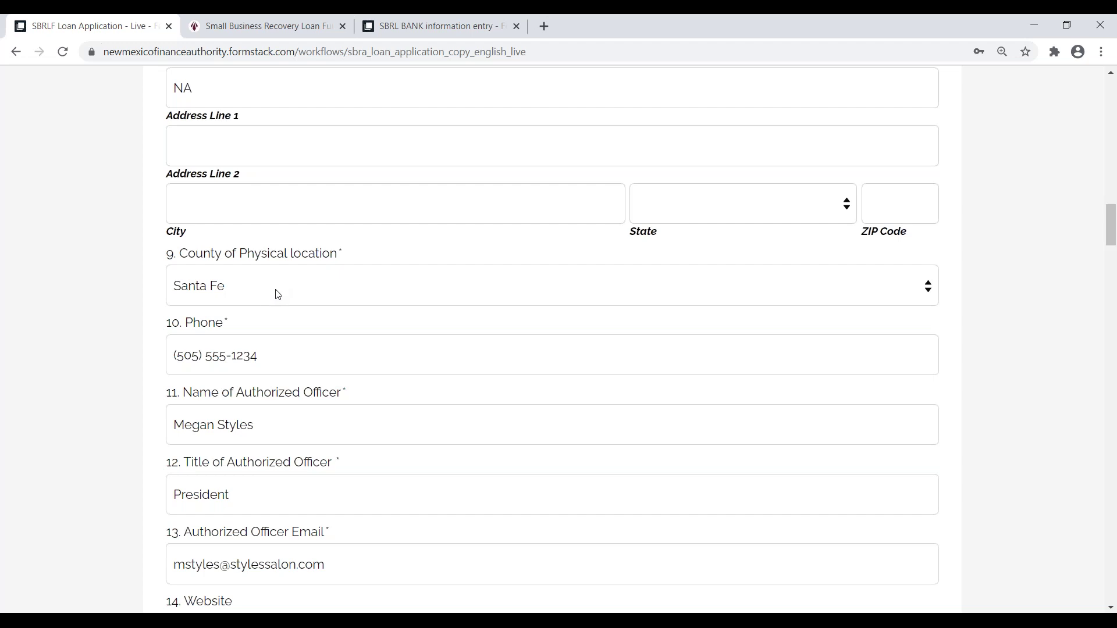
{"action": "scroll", "coordinate": [279, 294], "scroll_direction": "down", "scroll_amount": 1}
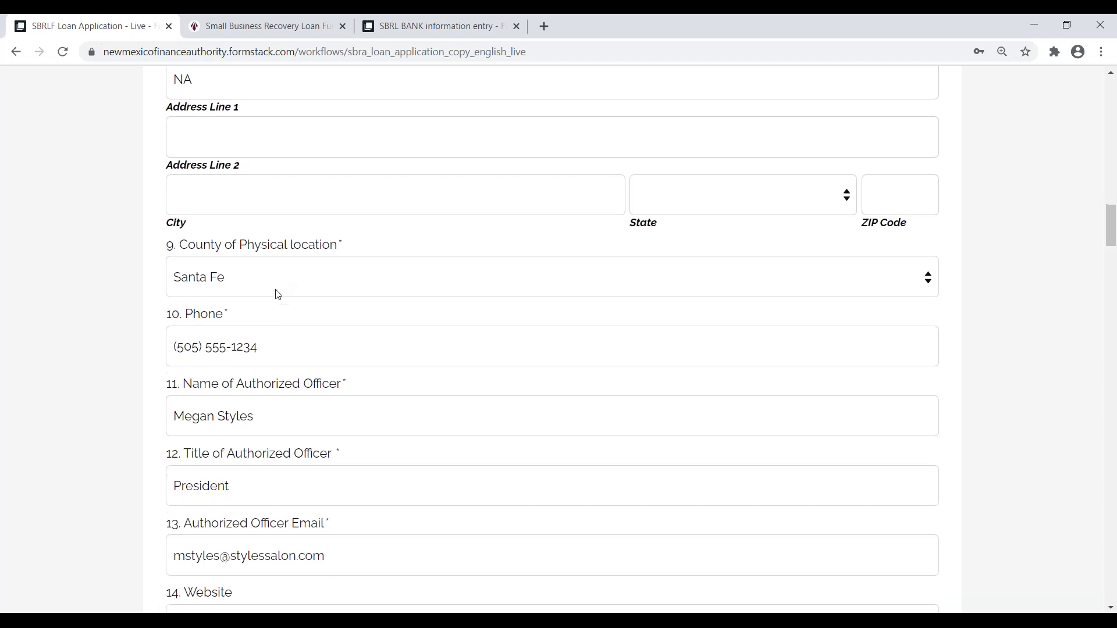
{"action": "scroll", "coordinate": [273, 279], "scroll_direction": "down", "scroll_amount": 2}
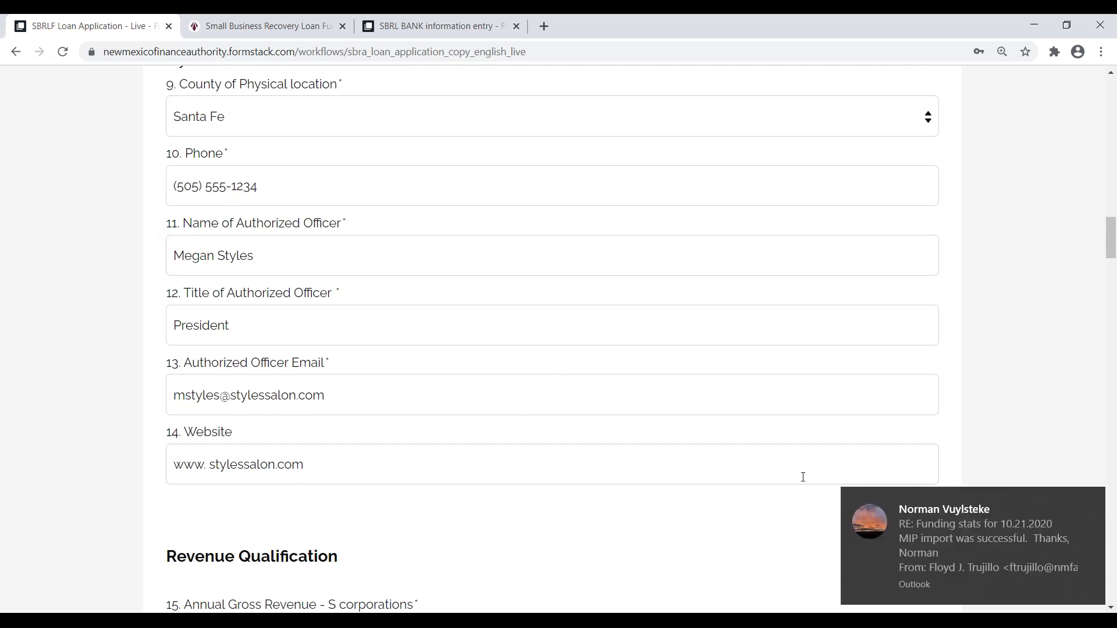
{"action": "left_click", "coordinate": [1084, 505]}
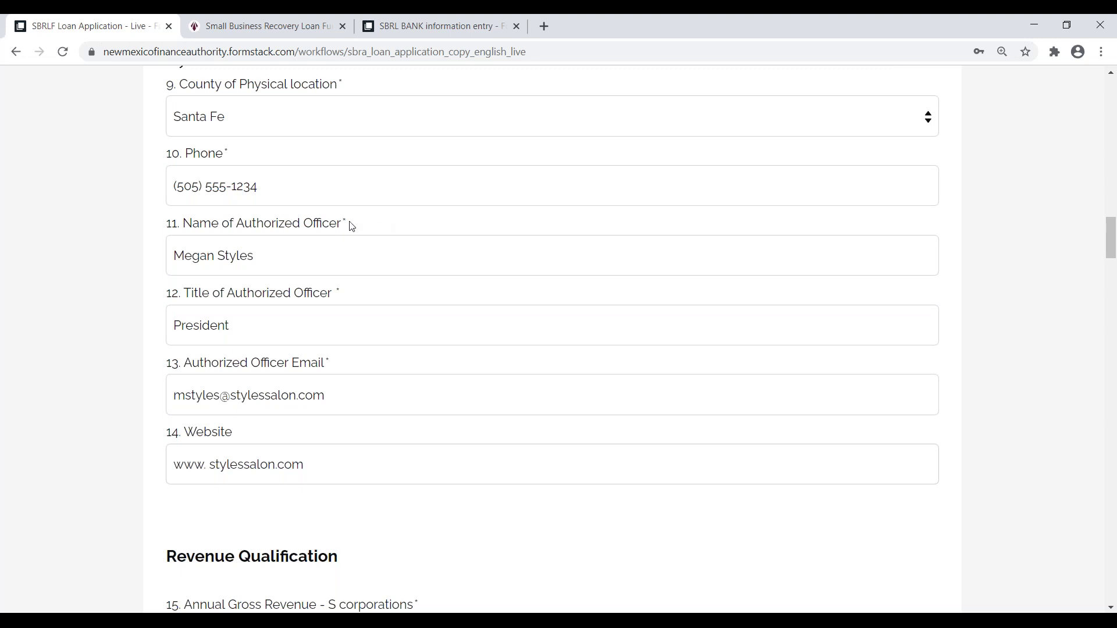
{"action": "scroll", "coordinate": [359, 231], "scroll_direction": "down", "scroll_amount": 1}
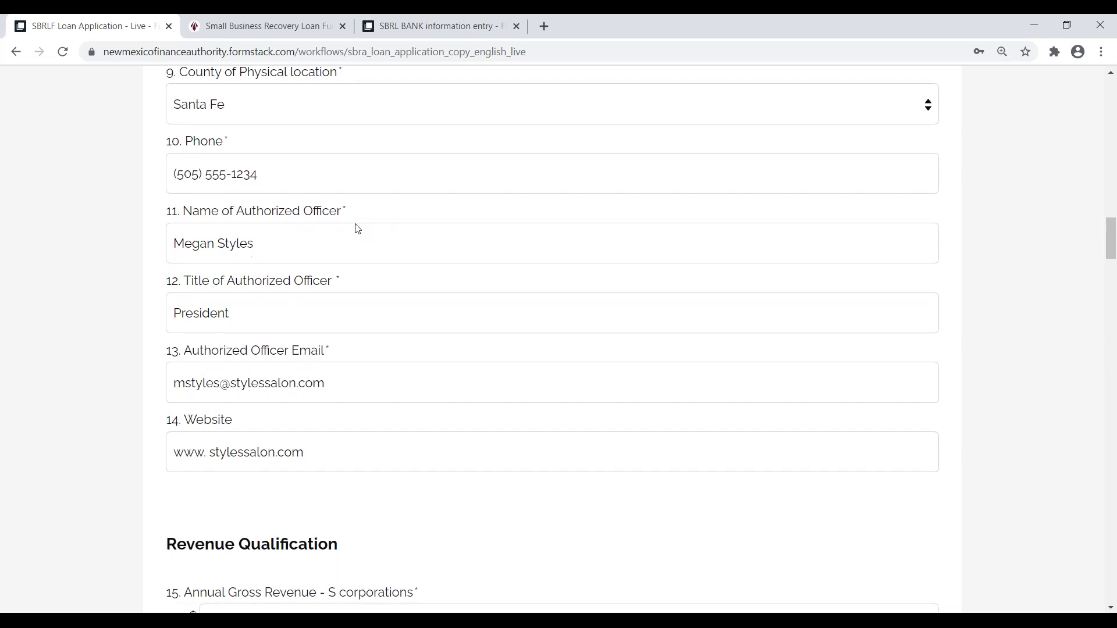
{"action": "scroll", "coordinate": [361, 232], "scroll_direction": "down", "scroll_amount": 1}
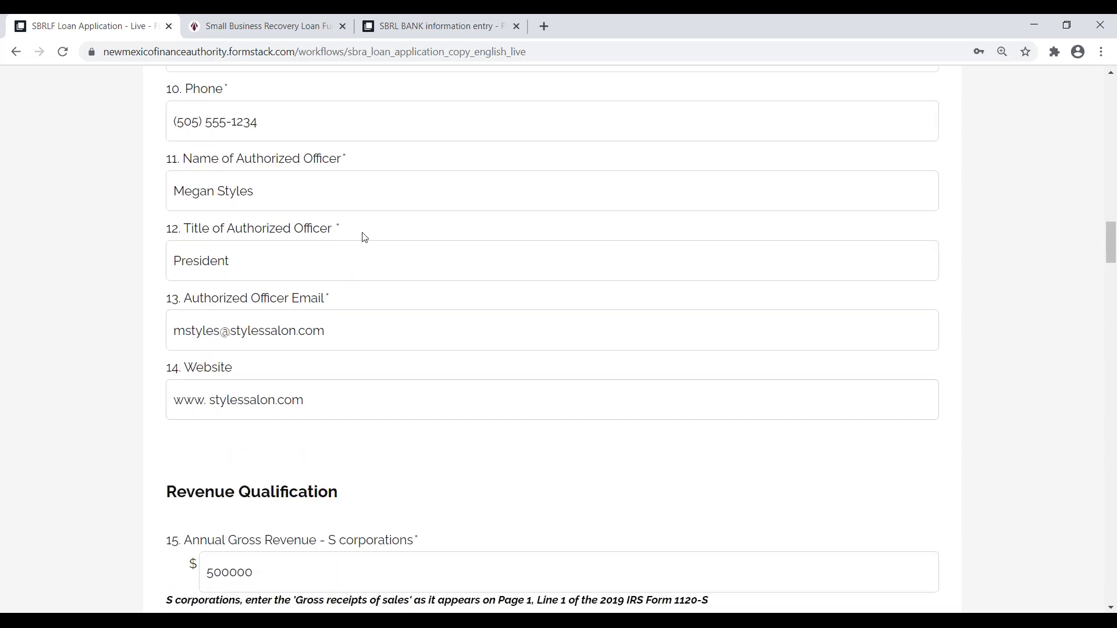
{"action": "scroll", "coordinate": [364, 238], "scroll_direction": "down", "scroll_amount": 3}
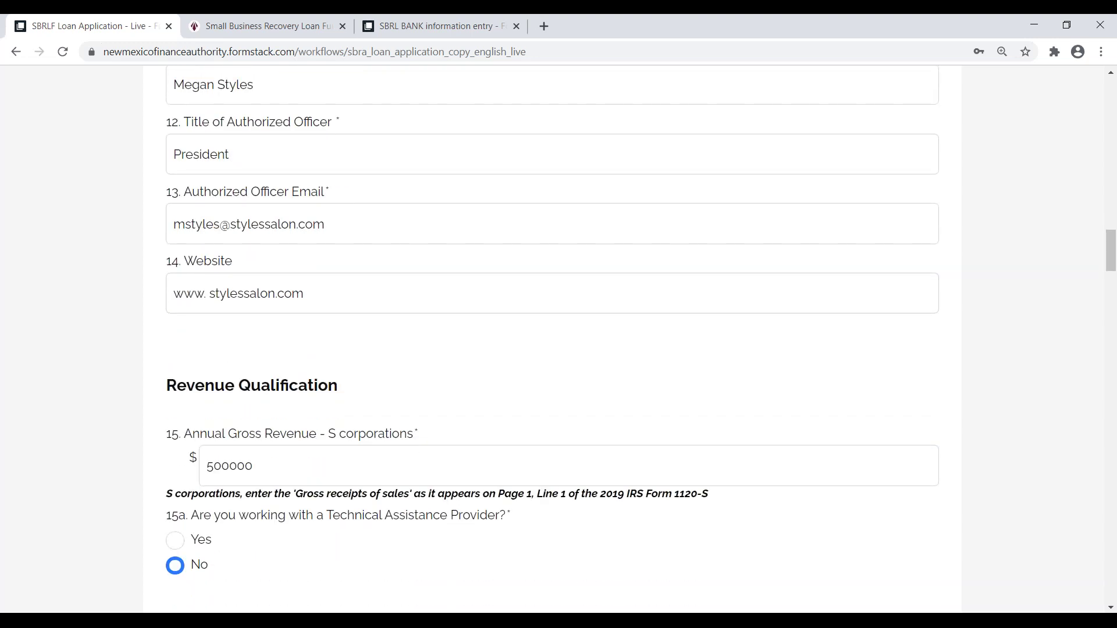
{"action": "scroll", "coordinate": [331, 142], "scroll_direction": "down", "scroll_amount": 1}
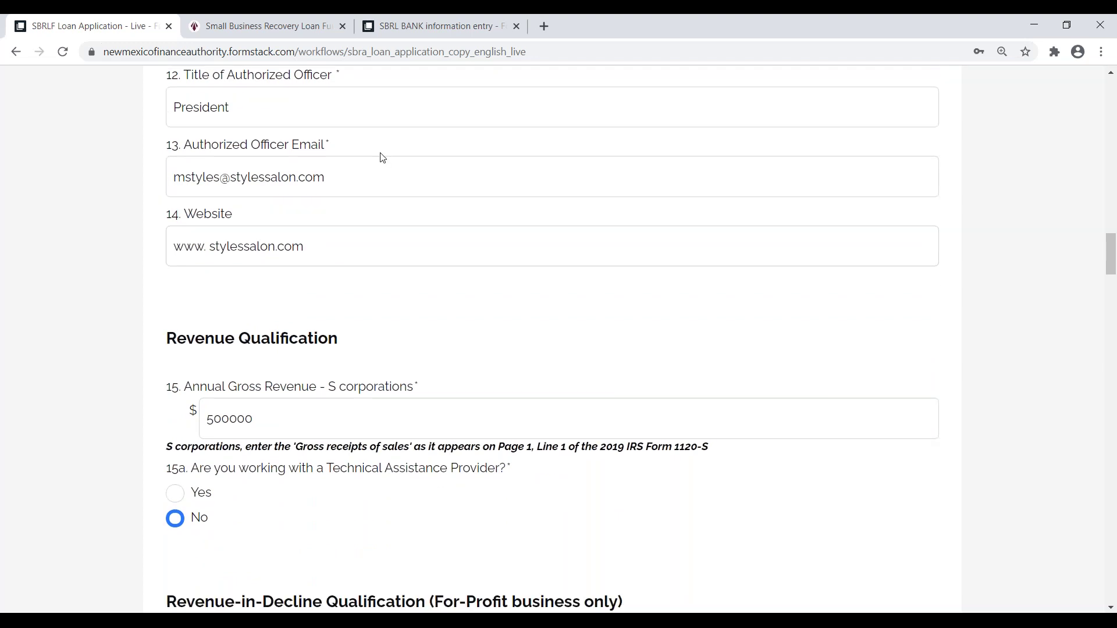
Examine the Annual Gross Revenue question for S corporations and its IRS Form 1120-S instruction in Revenue Qualification.
{"action": "scroll", "coordinate": [382, 158], "scroll_direction": "down", "scroll_amount": 1}
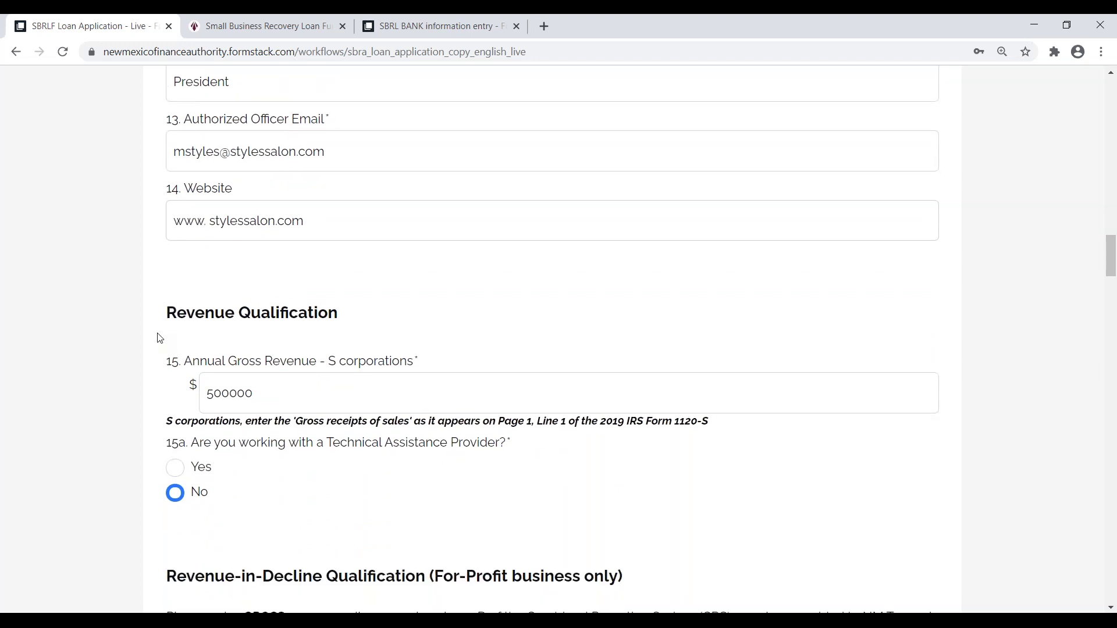
{"action": "scroll", "coordinate": [160, 338], "scroll_direction": "down", "scroll_amount": 1}
{"action": "scroll", "coordinate": [157, 338], "scroll_direction": "down", "scroll_amount": 2}
{"action": "left_click", "coordinate": [302, 327]}
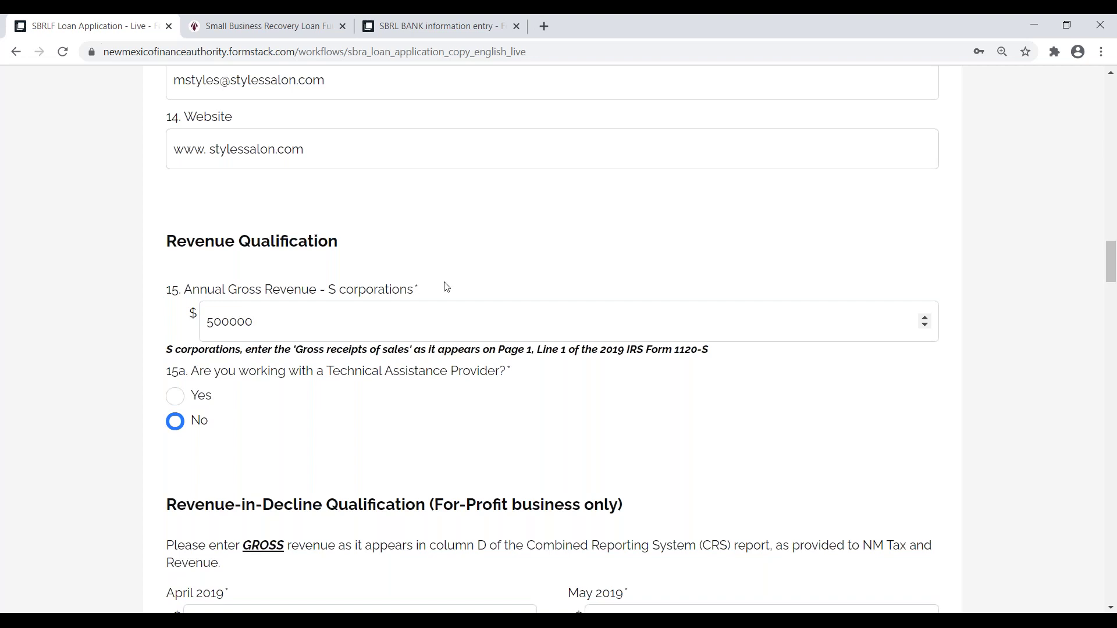
{"action": "left_click_drag", "start_coordinate": [423, 294], "coordinate": [287, 292]}
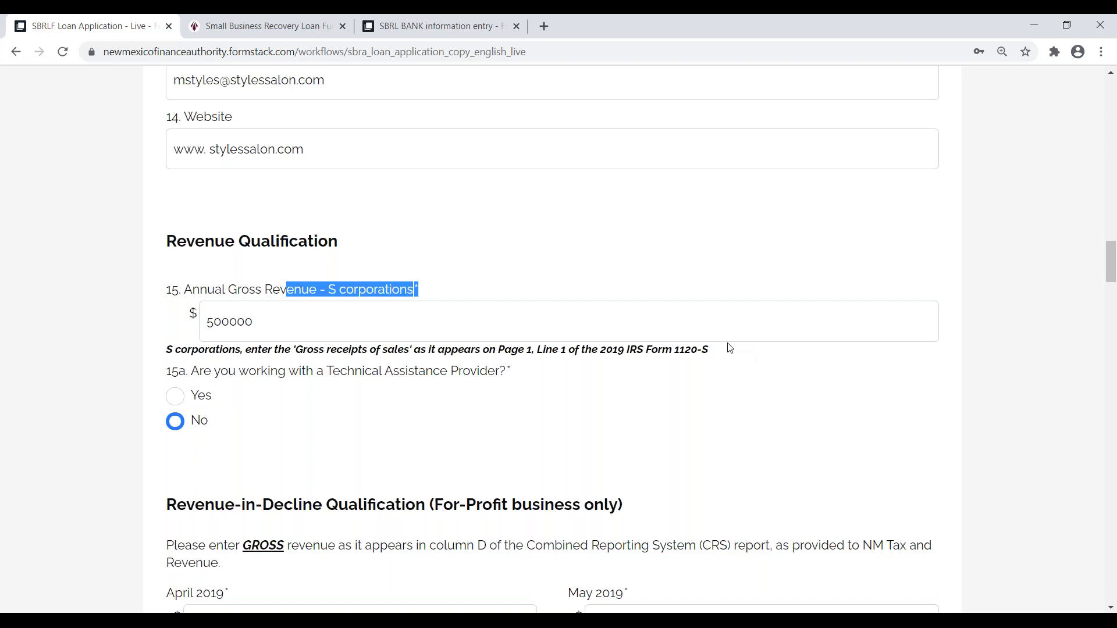
{"action": "left_click_drag", "start_coordinate": [725, 352], "coordinate": [504, 339]}
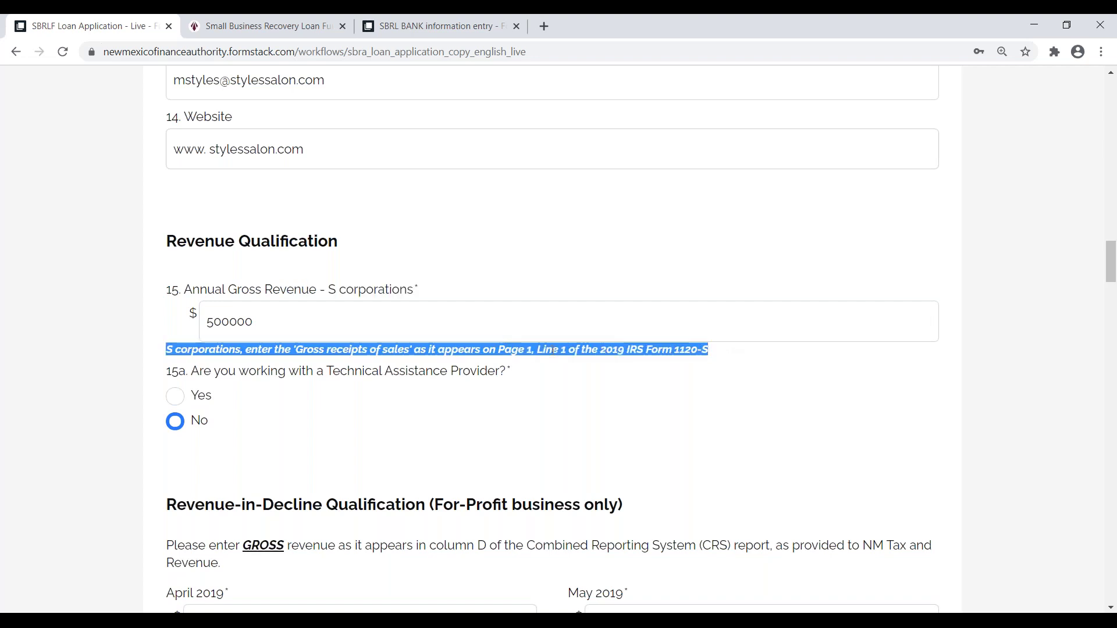
Set the annual gross revenue to 5000001 to test the qualification limit, and restore it to 500000.
{"action": "left_click", "coordinate": [510, 356]}
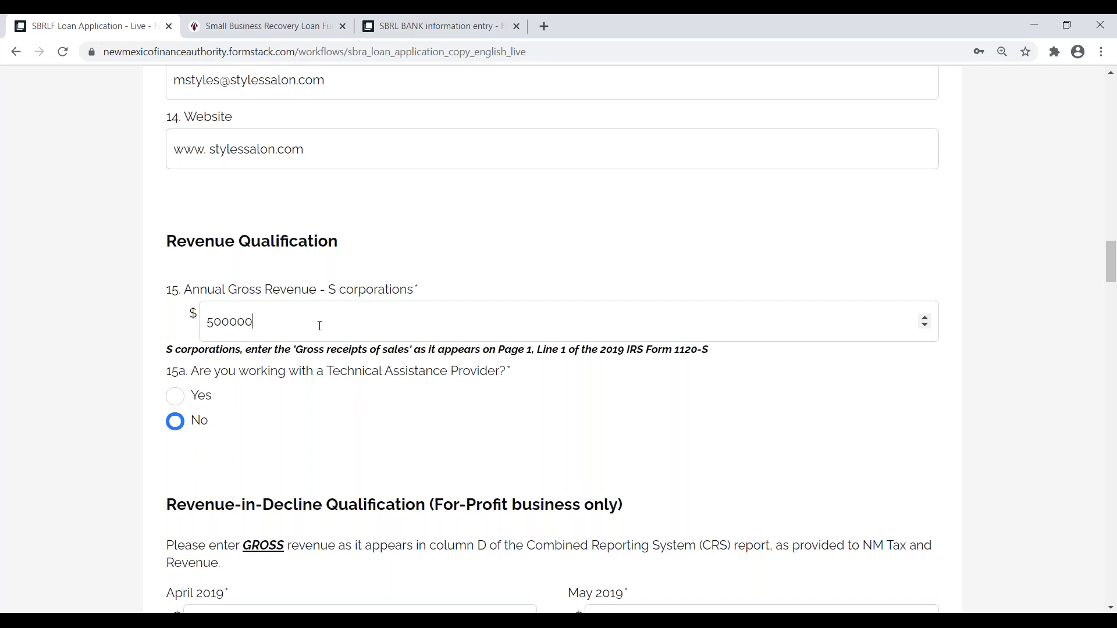
{"action": "type", "text": "1"}
{"action": "left_click", "coordinate": [281, 395]}
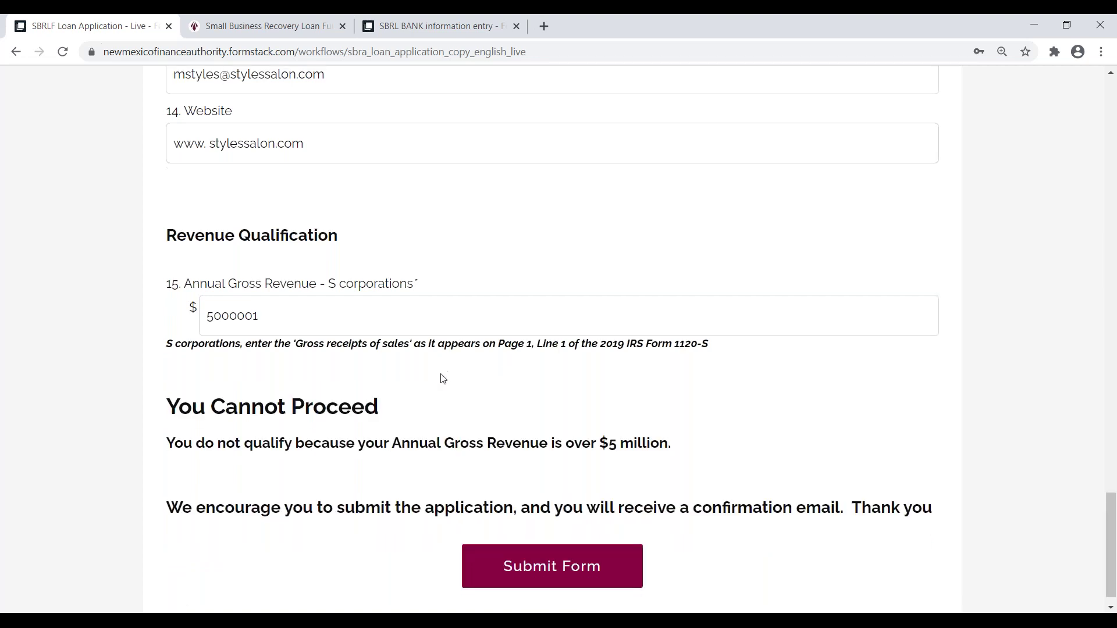
{"action": "scroll", "coordinate": [263, 289], "scroll_direction": "down", "scroll_amount": 1}
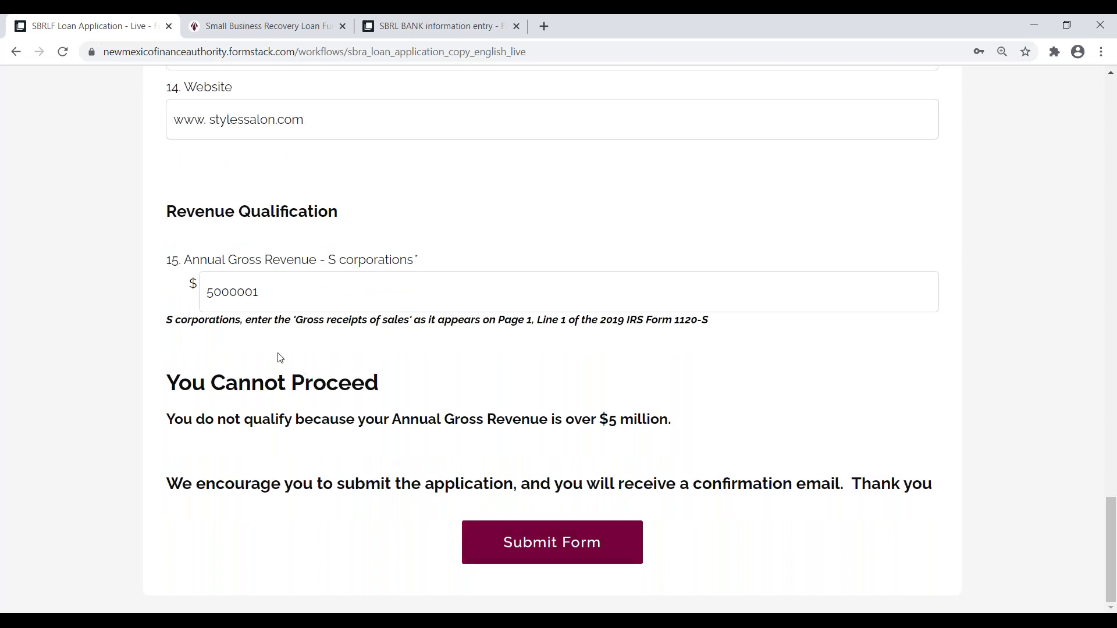
{"action": "left_click", "coordinate": [285, 293]}
{"action": "key", "text": "BackSpace"}
{"action": "left_click", "coordinate": [184, 318]}
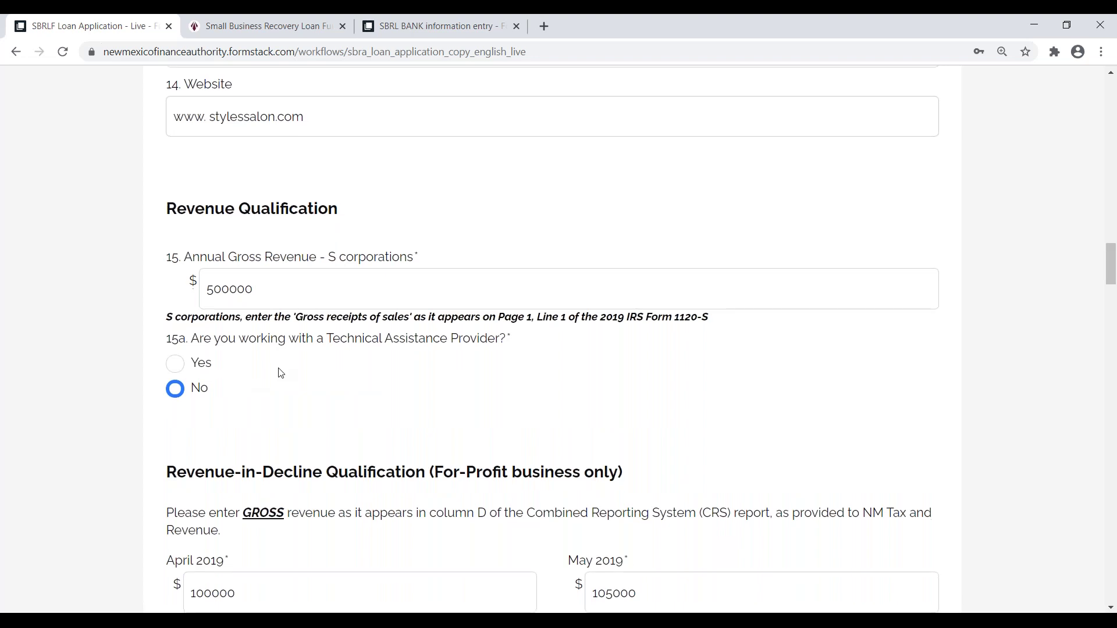
Switch the Technical Assistance Provider answer to Yes to check its follow-up question, and set it back to No.
{"action": "scroll", "coordinate": [281, 373], "scroll_direction": "down", "scroll_amount": 1}
{"action": "scroll", "coordinate": [281, 373], "scroll_direction": "down", "scroll_amount": 1}
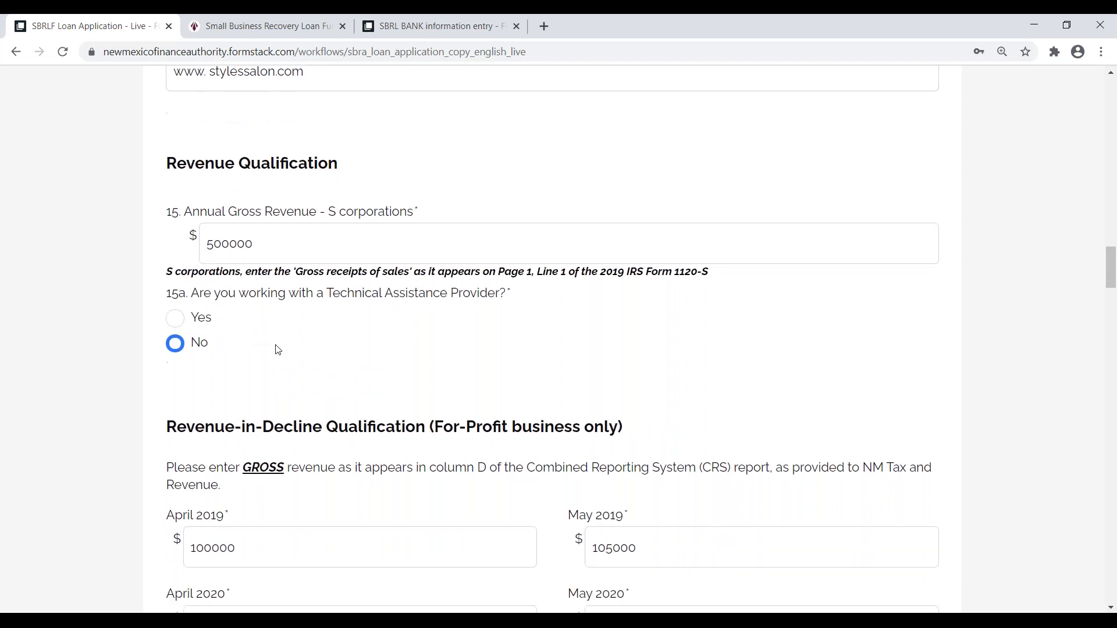
{"action": "scroll", "coordinate": [278, 350], "scroll_direction": "down", "scroll_amount": 2}
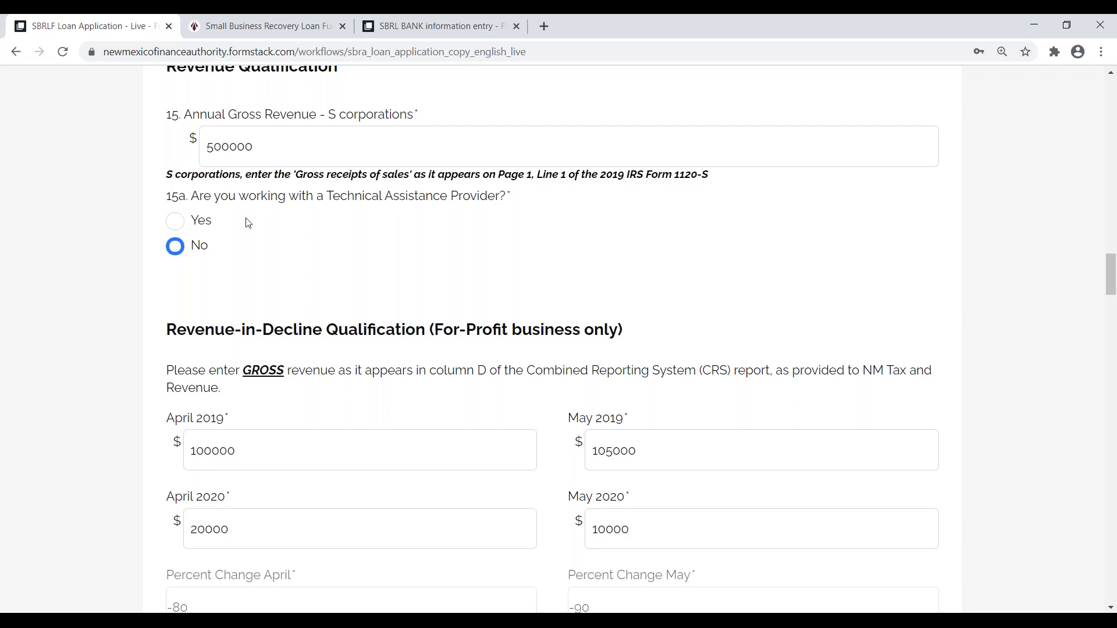
{"action": "left_click", "coordinate": [201, 221]}
{"action": "left_click", "coordinate": [176, 247]}
{"action": "left_click", "coordinate": [176, 225]}
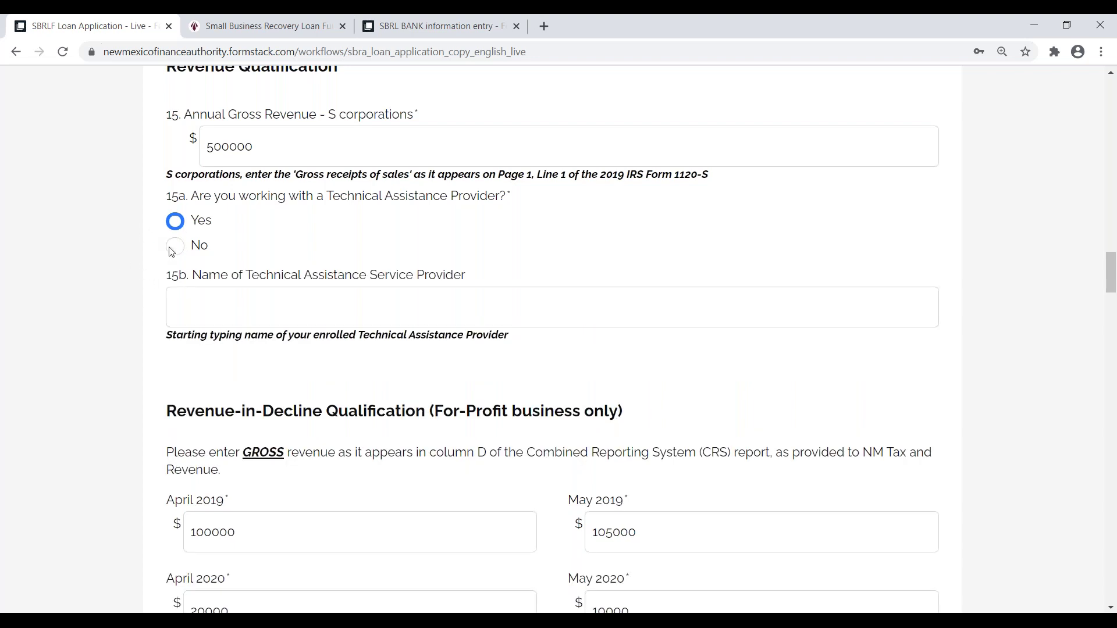
{"action": "left_click", "coordinate": [175, 247]}
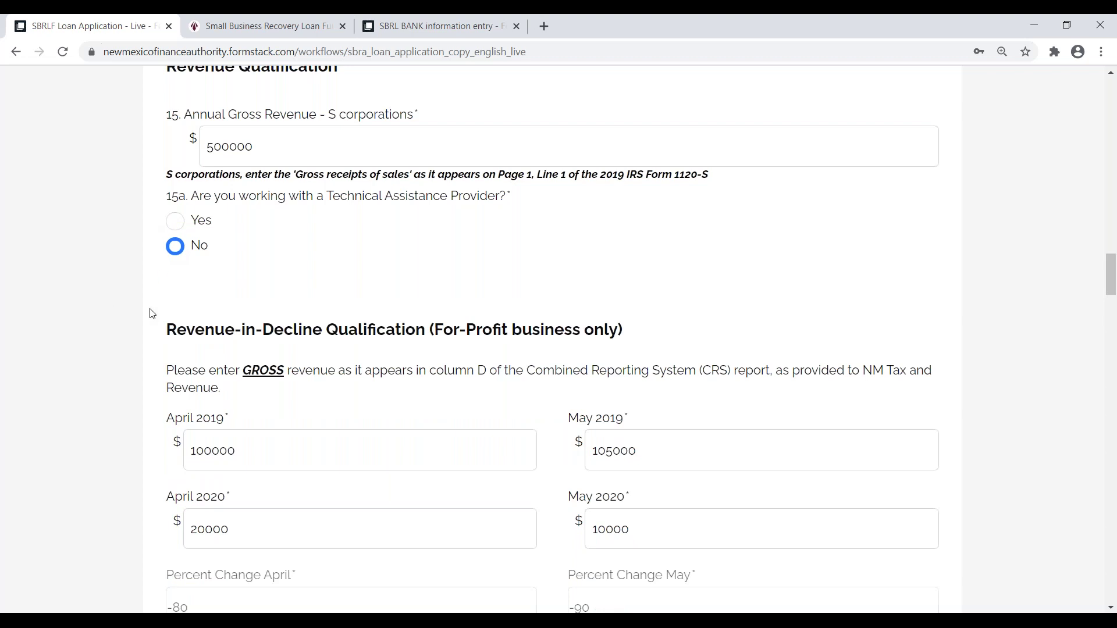
Review the Revenue-in-Decline Qualification section, covering April and May gross revenue for 2019 and 2020, percent changes and the accuracy checkbox.
{"action": "scroll", "coordinate": [152, 315], "scroll_direction": "down", "scroll_amount": 1}
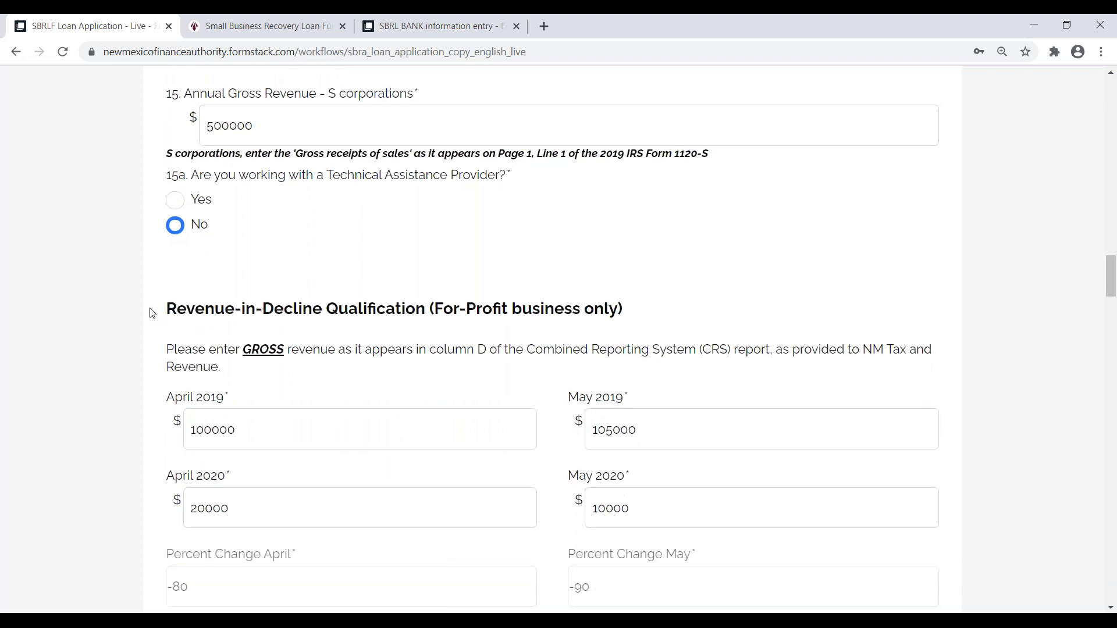
{"action": "scroll", "coordinate": [154, 332], "scroll_direction": "down", "scroll_amount": 1}
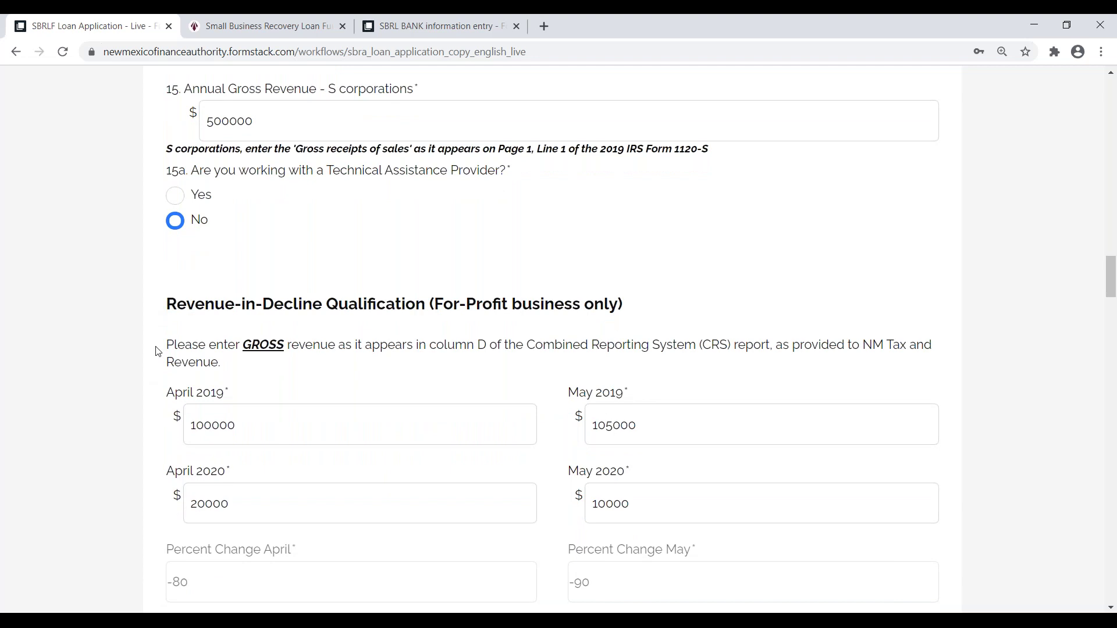
{"action": "scroll", "coordinate": [157, 351], "scroll_direction": "down", "scroll_amount": 2}
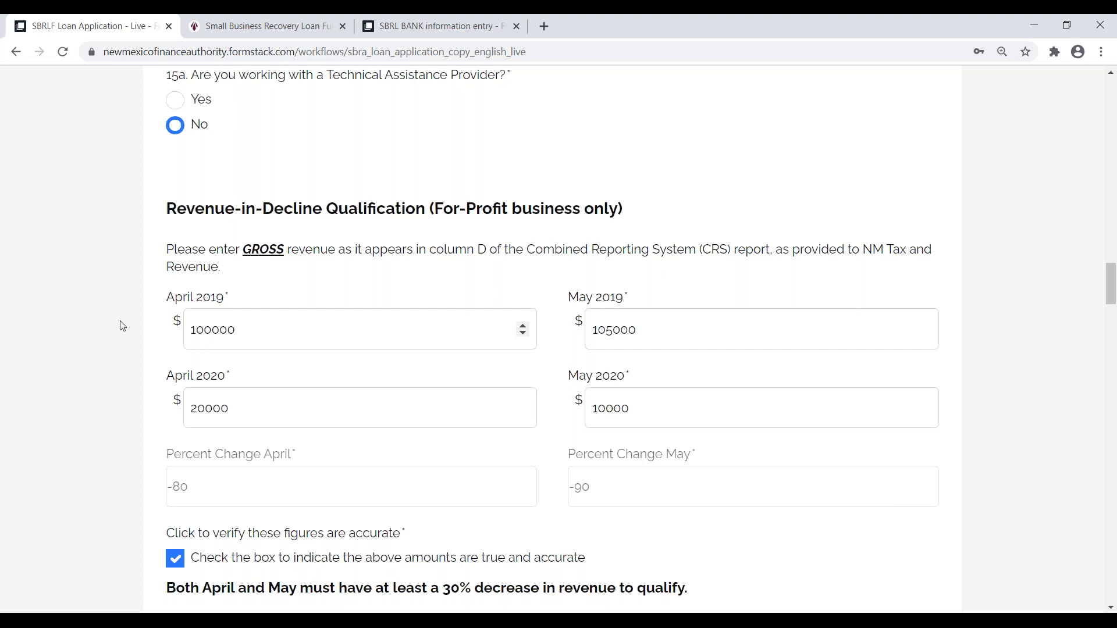
{"action": "scroll", "coordinate": [150, 322], "scroll_direction": "down", "scroll_amount": 1}
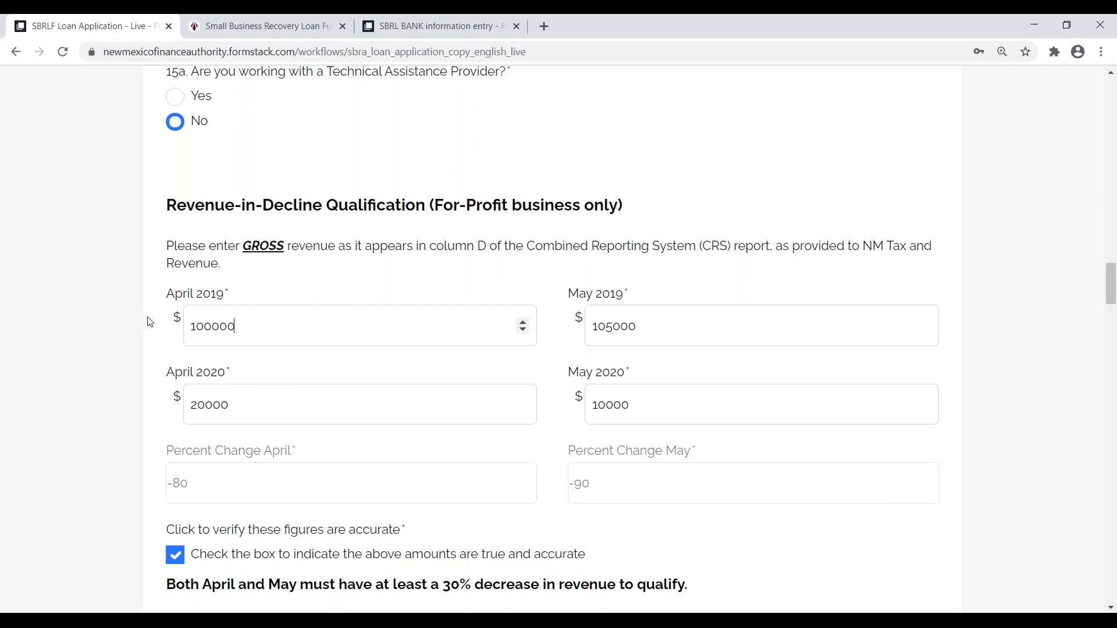
{"action": "scroll", "coordinate": [150, 322], "scroll_direction": "down", "scroll_amount": 1}
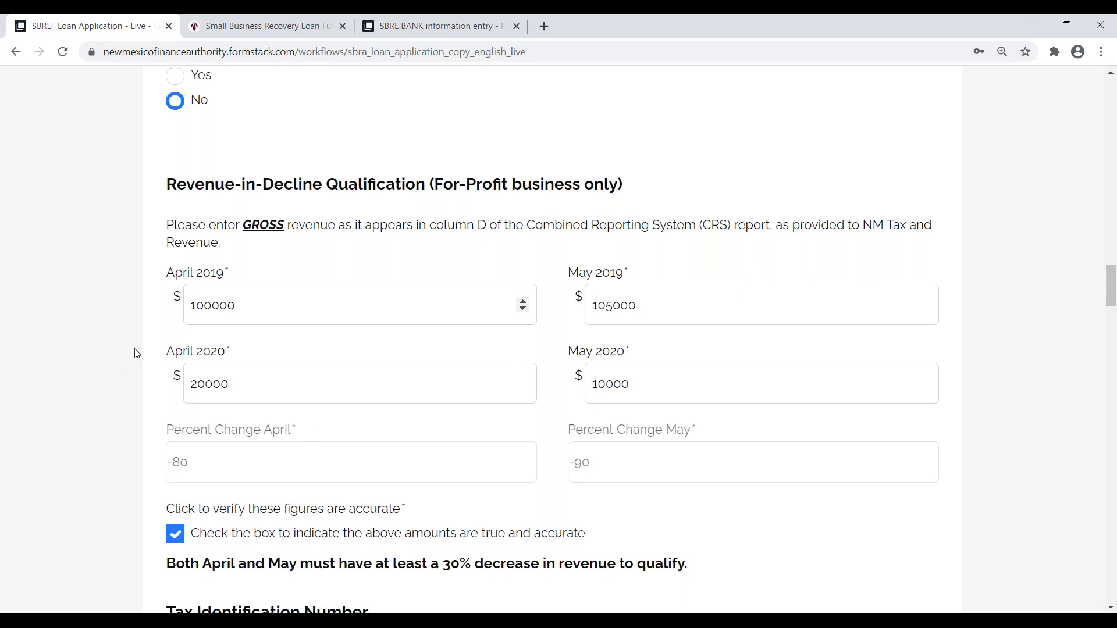
{"action": "scroll", "coordinate": [137, 354], "scroll_direction": "down", "scroll_amount": 1}
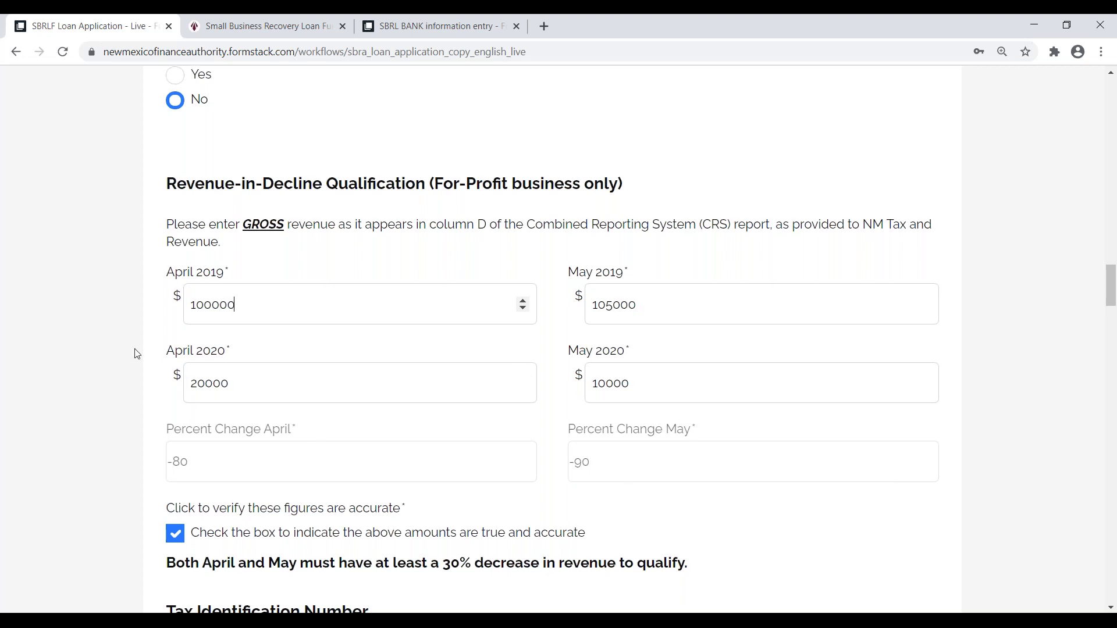
{"action": "scroll", "coordinate": [136, 354], "scroll_direction": "down", "scroll_amount": 1}
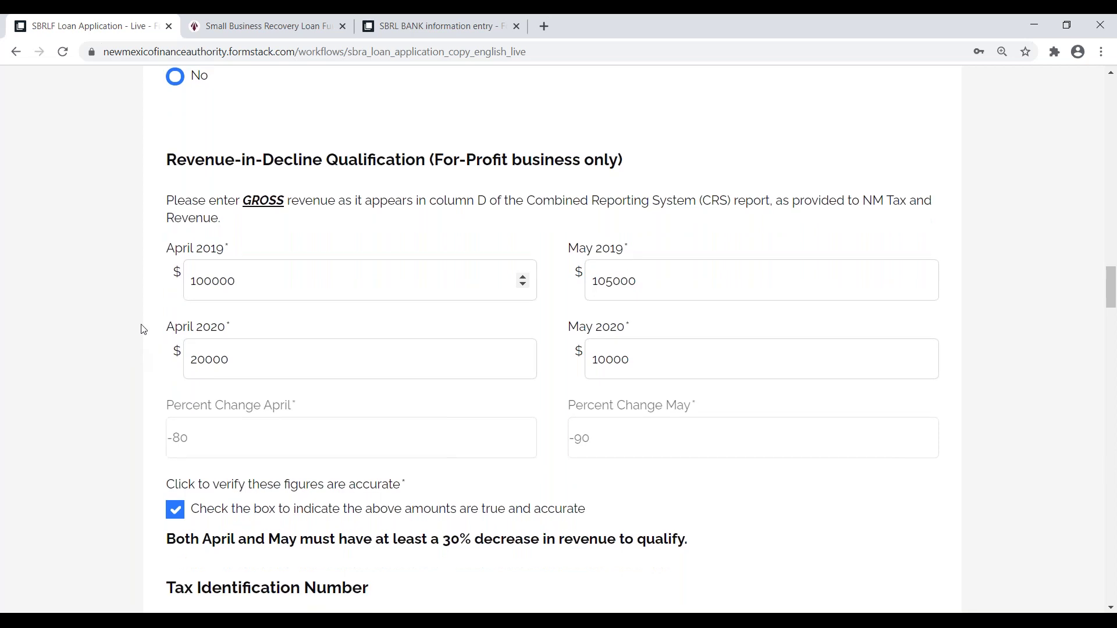
{"action": "scroll", "coordinate": [144, 330], "scroll_direction": "down", "scroll_amount": 1}
{"action": "scroll", "coordinate": [145, 274], "scroll_direction": "down", "scroll_amount": 3}
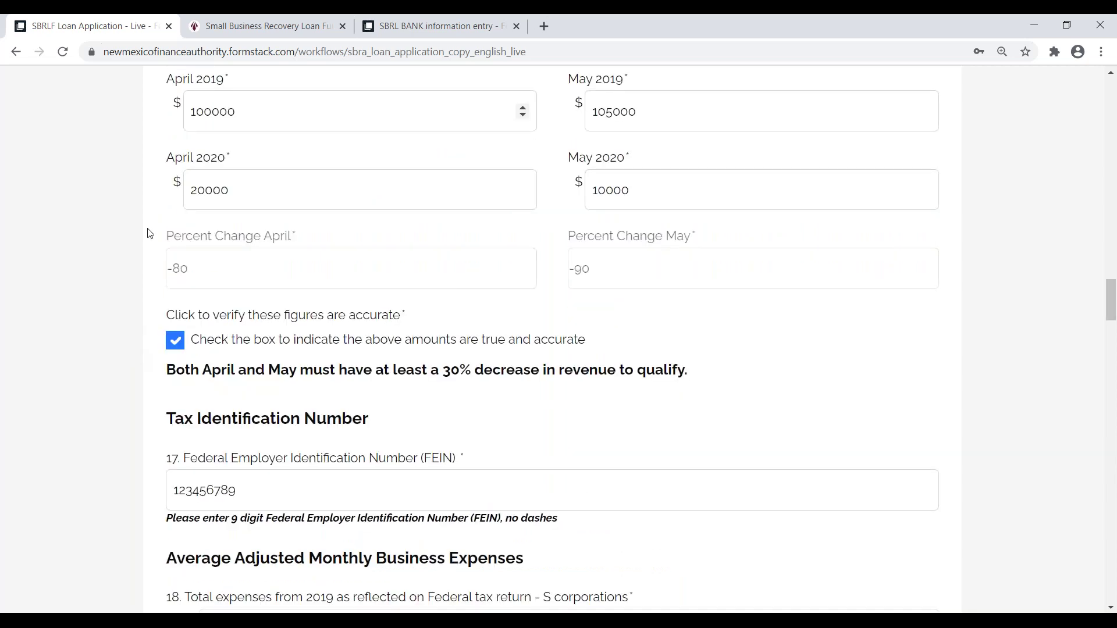
{"action": "scroll", "coordinate": [150, 234], "scroll_direction": "down", "scroll_amount": 1}
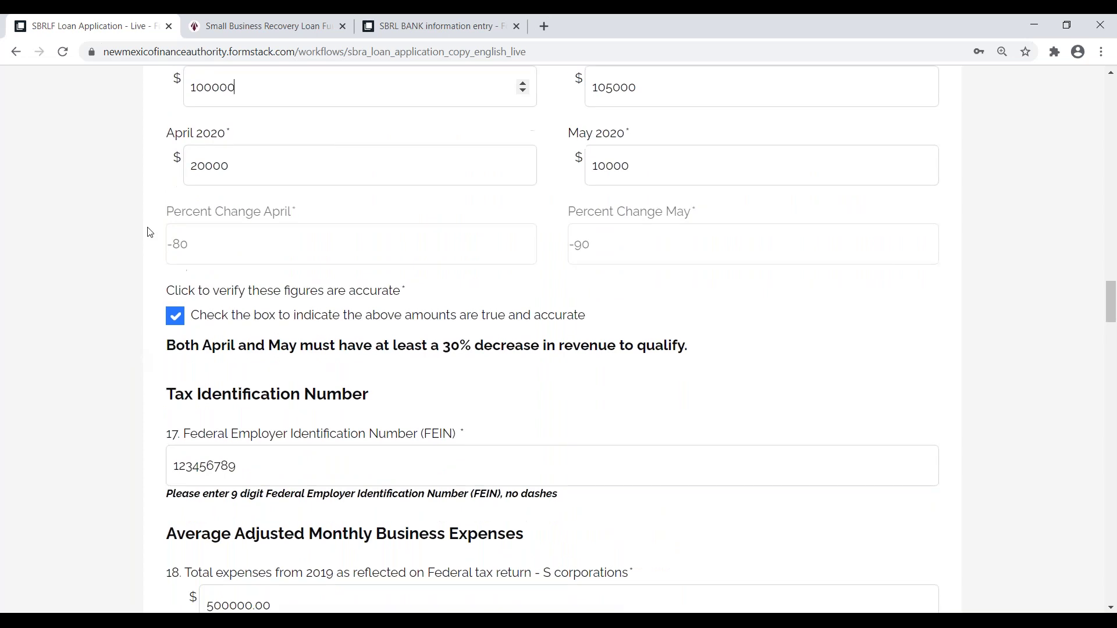
{"action": "scroll", "coordinate": [141, 258], "scroll_direction": "down", "scroll_amount": 1}
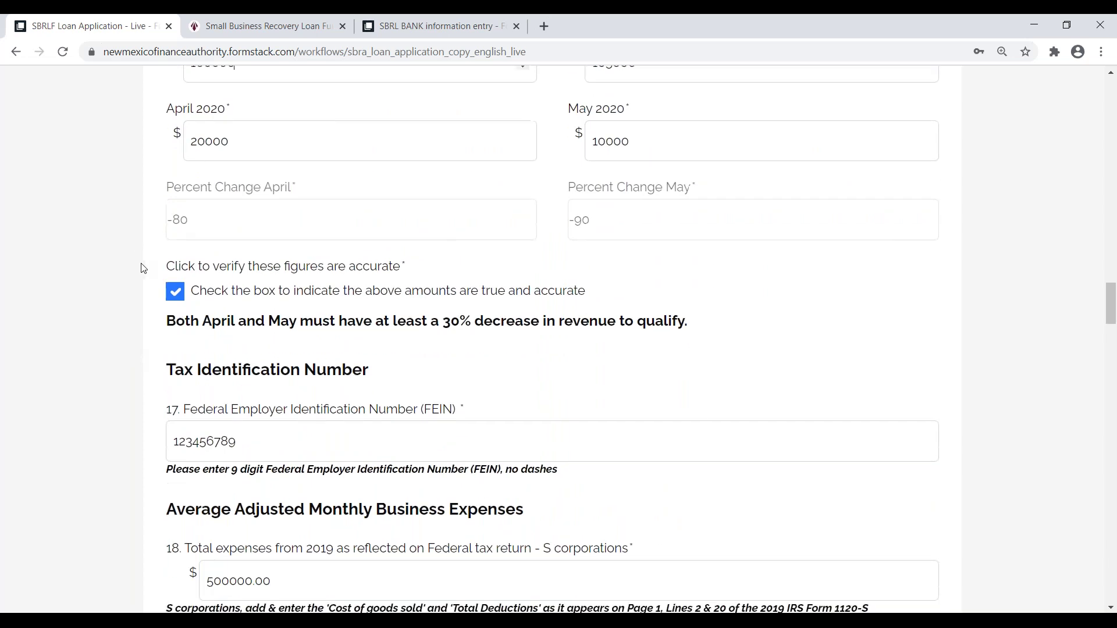
Review the Federal Employer Identification Number entry and the Average Adjusted Monthly Business Expenses questions on 2019 expenses and deductions.
{"action": "scroll", "coordinate": [144, 268], "scroll_direction": "down", "scroll_amount": 2}
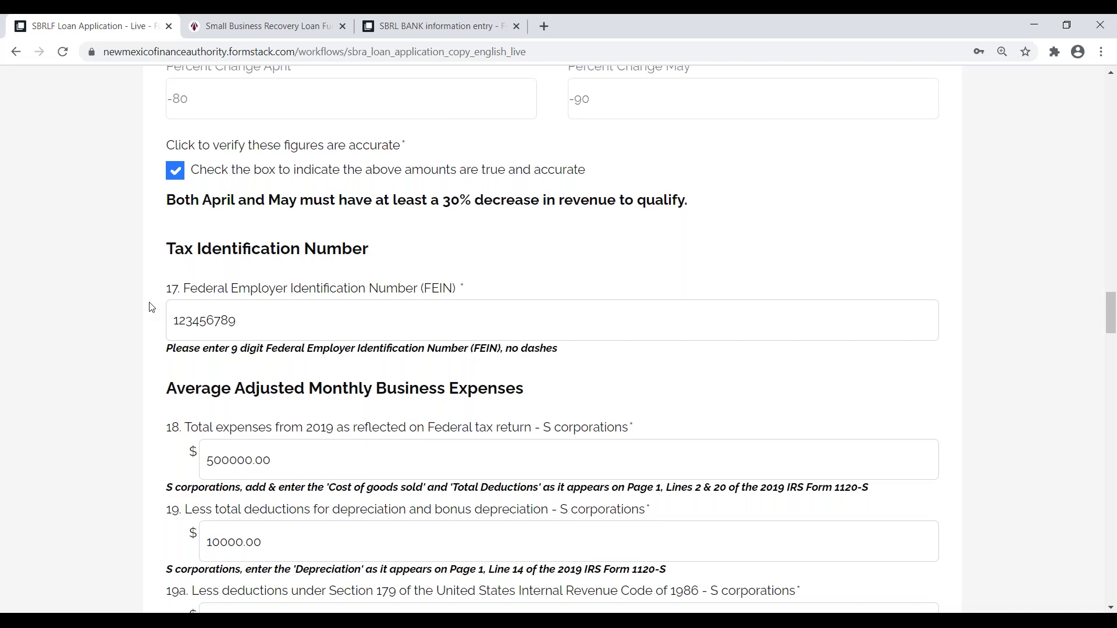
{"action": "left_click", "coordinate": [265, 324]}
{"action": "scroll", "coordinate": [157, 263], "scroll_direction": "down", "scroll_amount": 1}
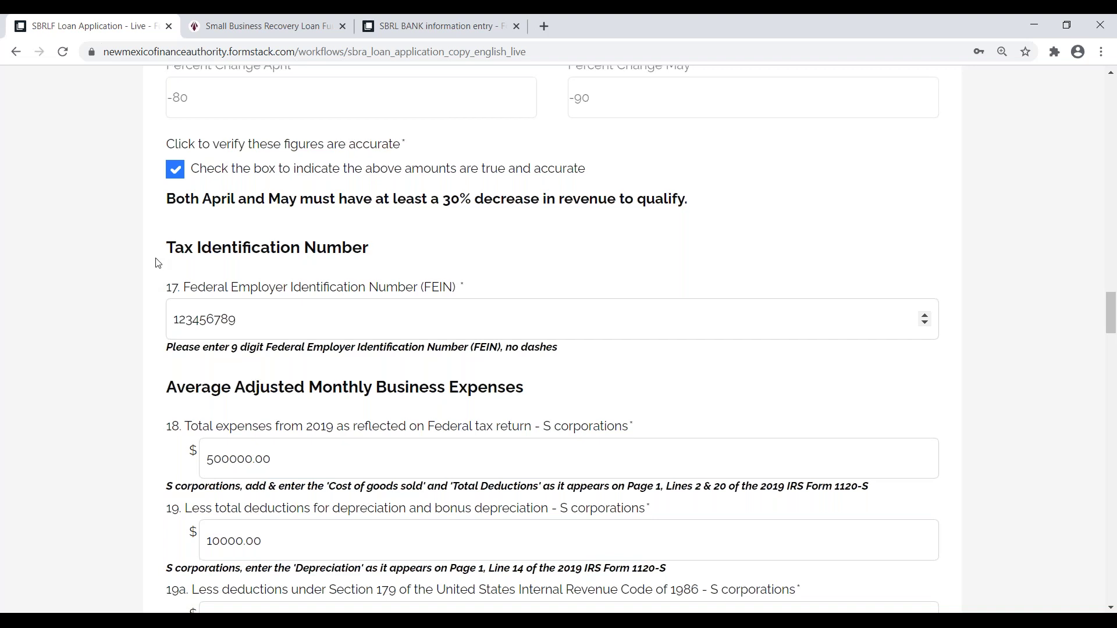
{"action": "scroll", "coordinate": [157, 264], "scroll_direction": "down", "scroll_amount": 1}
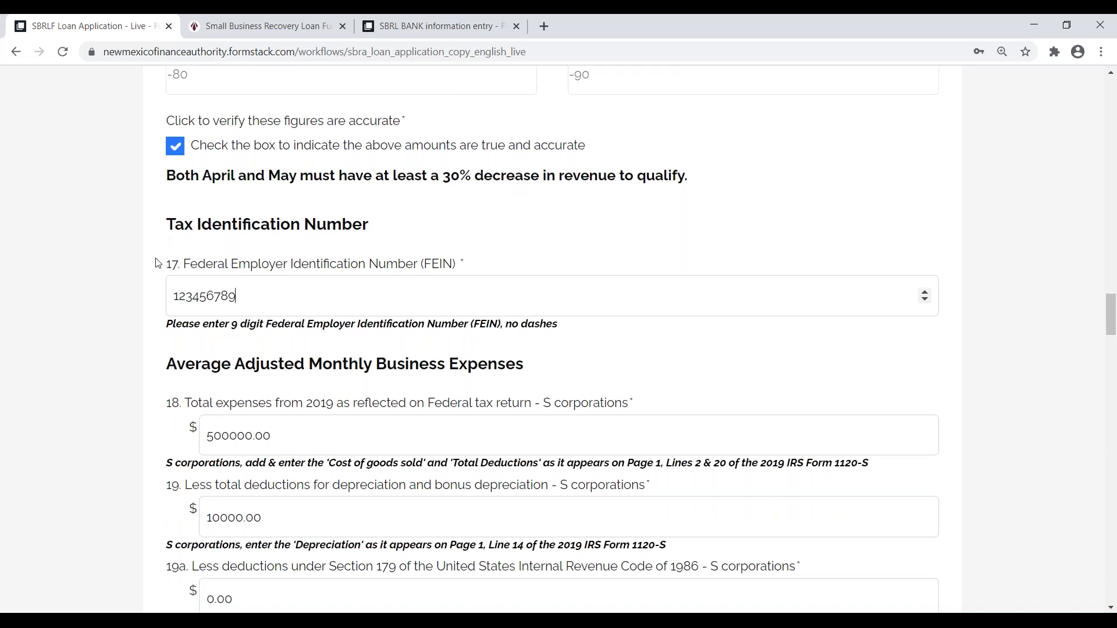
{"action": "scroll", "coordinate": [157, 263], "scroll_direction": "down", "scroll_amount": 1}
{"action": "scroll", "coordinate": [157, 263], "scroll_direction": "down", "scroll_amount": 3}
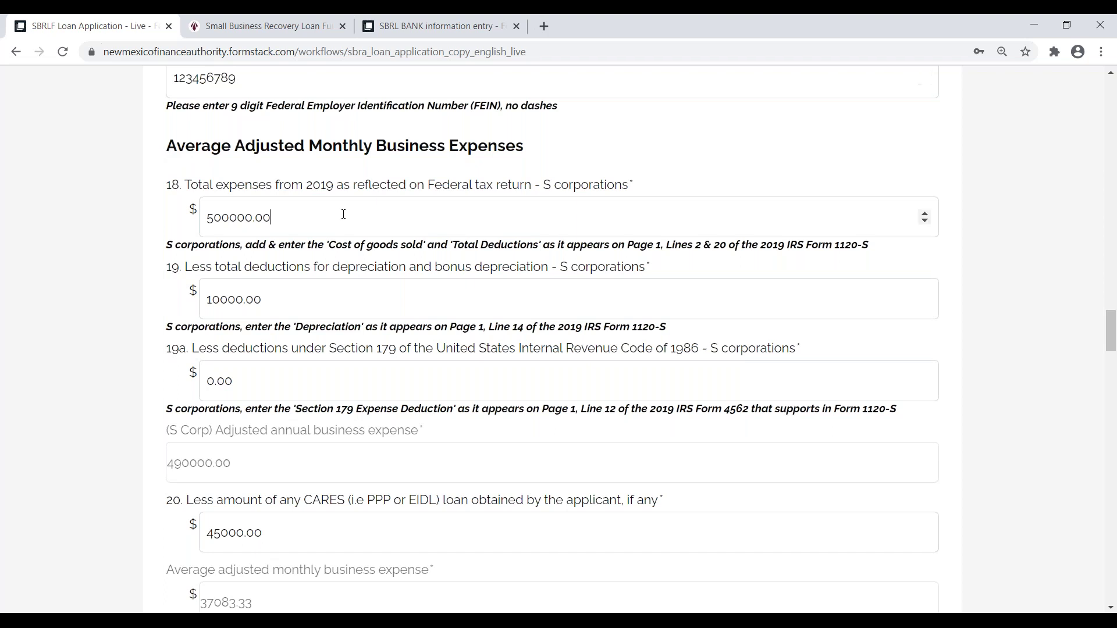
Examine the S corporation expense and deduction questions 18 to 20, including their IRS Form 1120-S line references and the CARES loan amount entry.
{"action": "left_click_drag", "start_coordinate": [271, 218], "coordinate": [206, 218]}
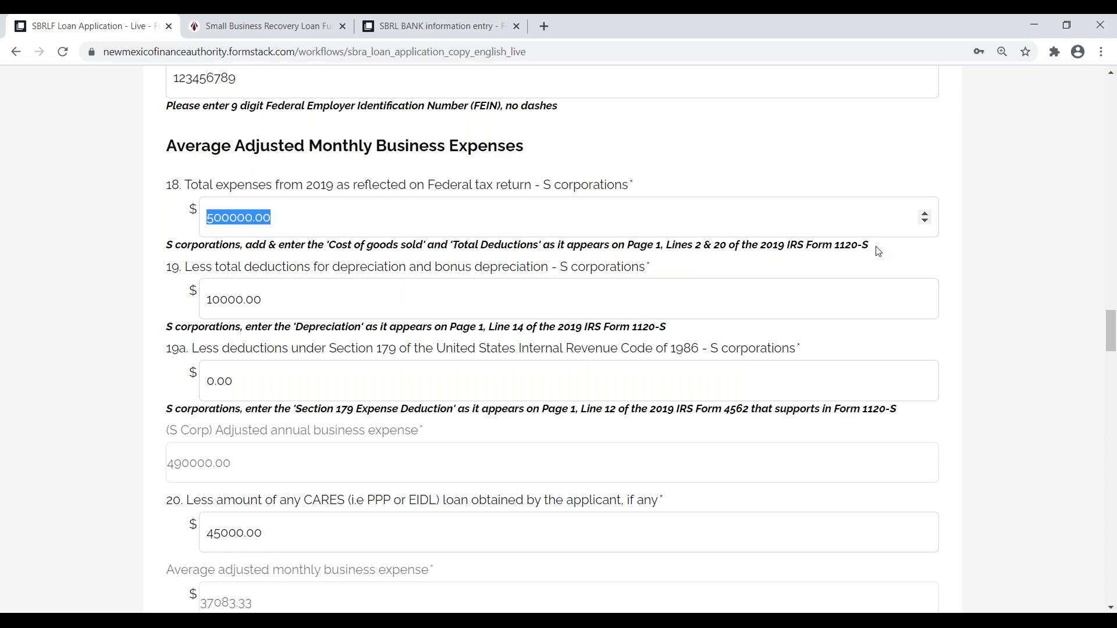
{"action": "left_click_drag", "start_coordinate": [882, 251], "coordinate": [441, 245]}
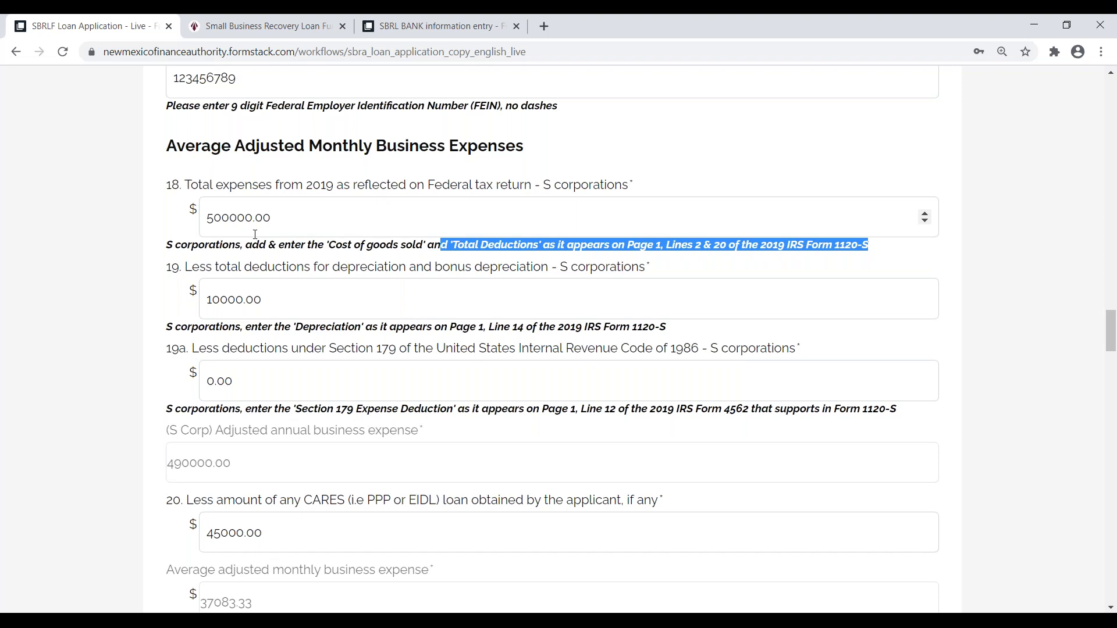
{"action": "scroll", "coordinate": [255, 235], "scroll_direction": "down", "scroll_amount": 1}
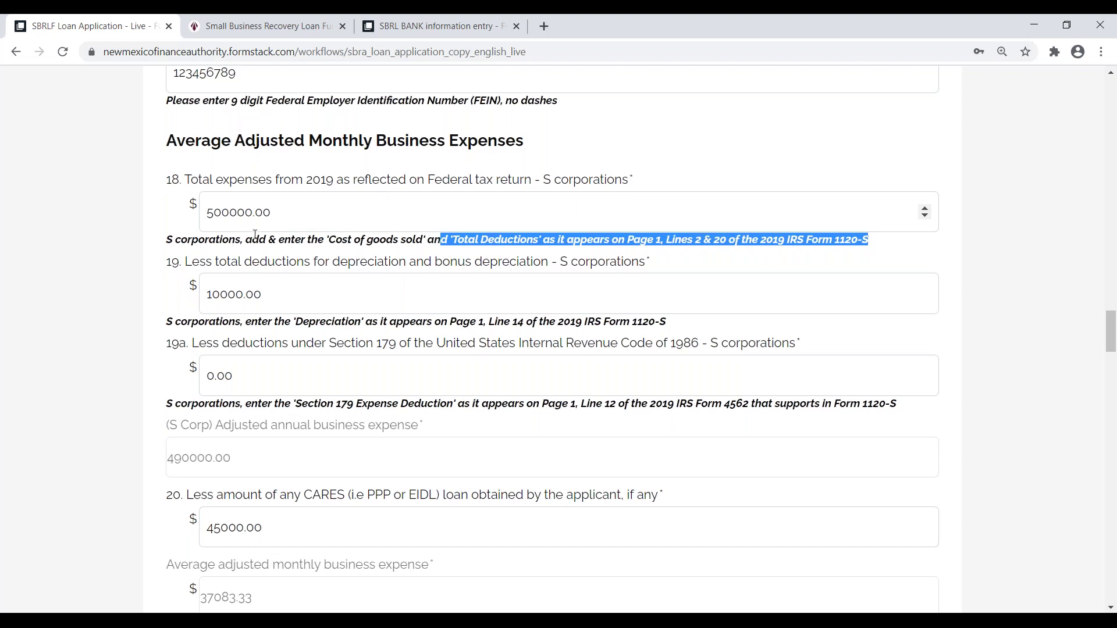
{"action": "scroll", "coordinate": [255, 234], "scroll_direction": "down", "scroll_amount": 1}
{"action": "left_click", "coordinate": [681, 314]}
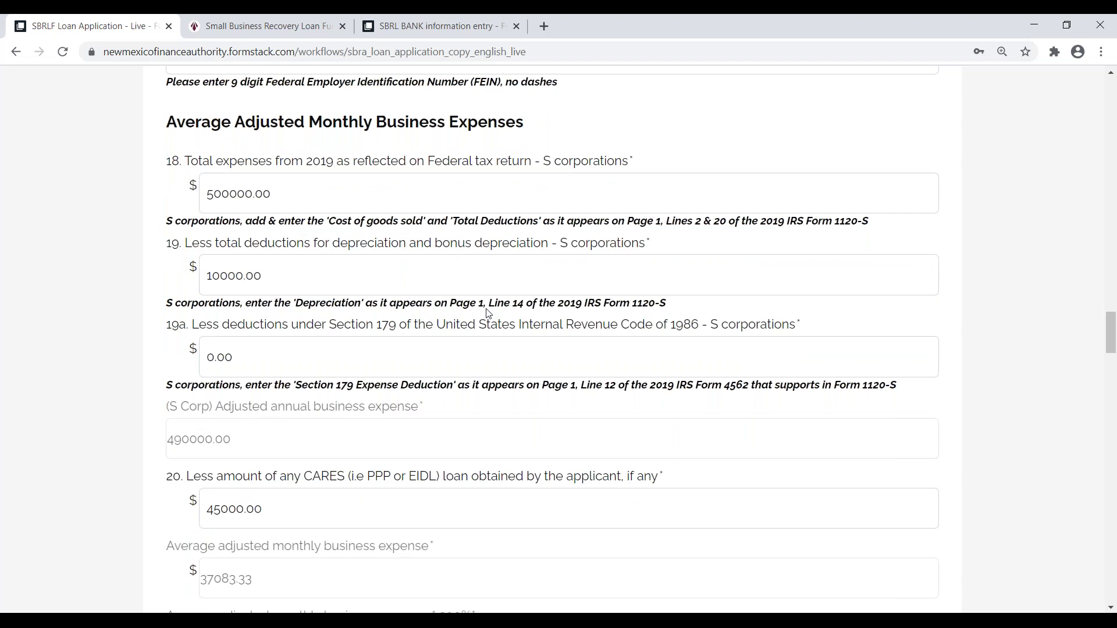
{"action": "left_click_drag", "start_coordinate": [488, 304], "coordinate": [576, 304]}
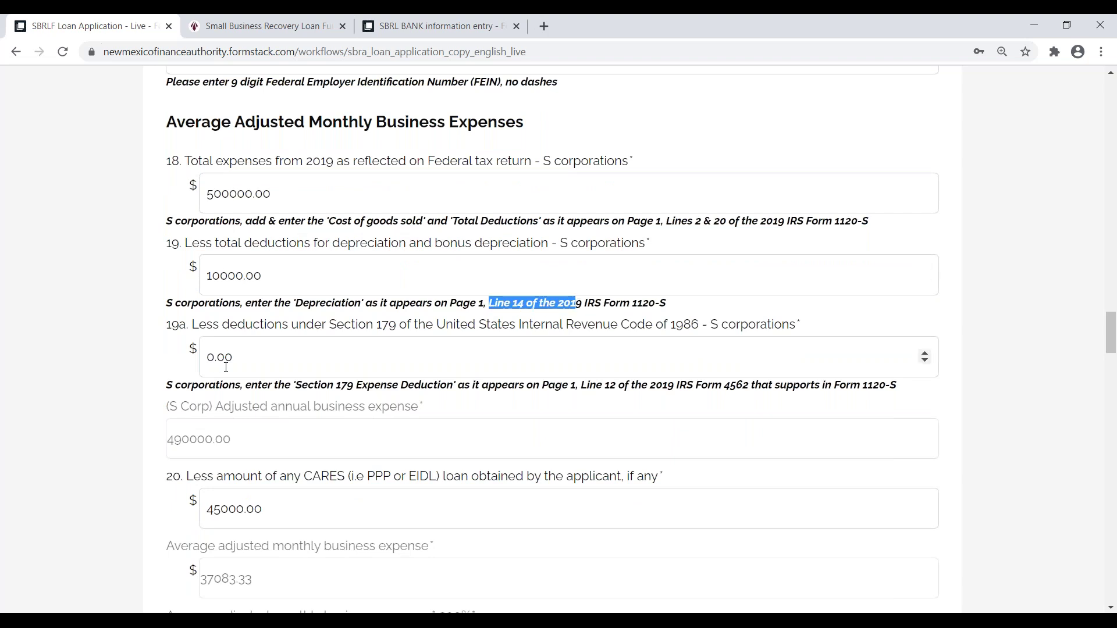
{"action": "scroll", "coordinate": [221, 274], "scroll_direction": "down", "scroll_amount": 1}
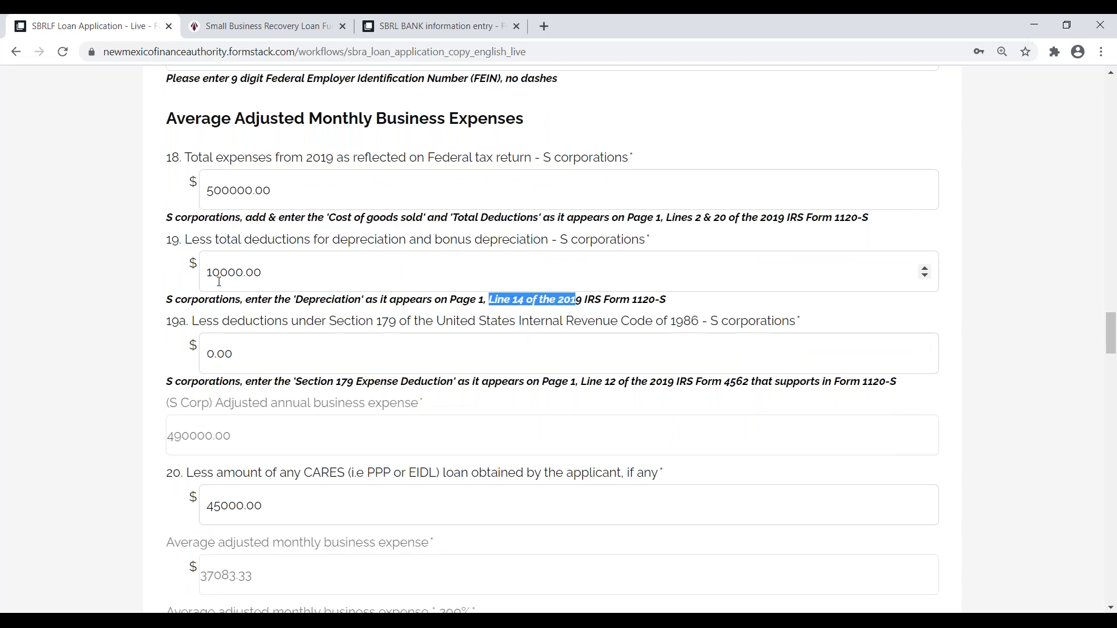
{"action": "scroll", "coordinate": [220, 282], "scroll_direction": "down", "scroll_amount": 2}
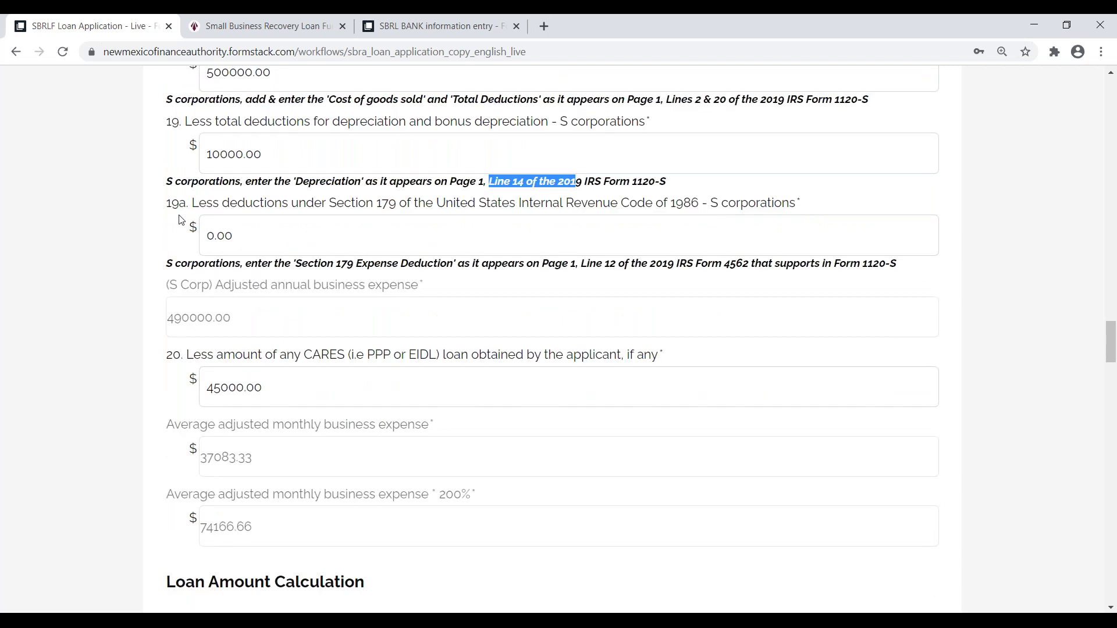
{"action": "scroll", "coordinate": [278, 353], "scroll_direction": "down", "scroll_amount": 1}
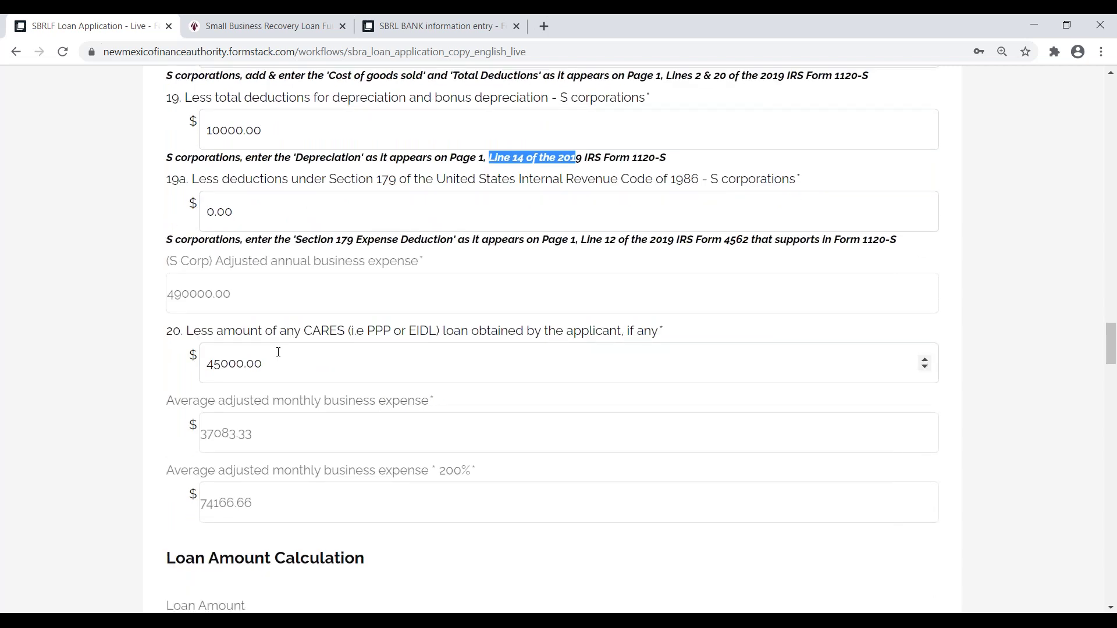